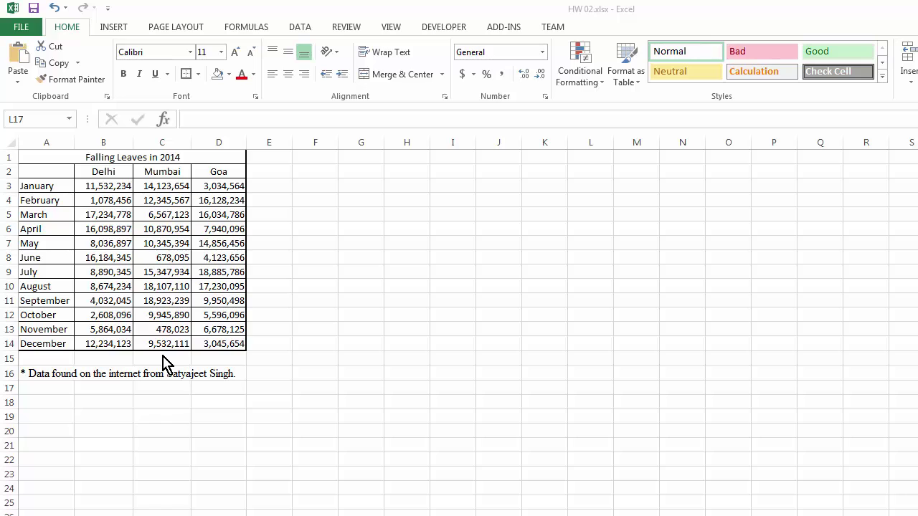
Insert a 2-D clustered column chart from the data in A2:D14 and enlarge it beside the table
{"action": "left_click", "coordinate": [315, 286]}
{"action": "left_click", "coordinate": [41, 168]}
{"action": "left_click_drag", "start_coordinate": [41, 168], "coordinate": [213, 346]}
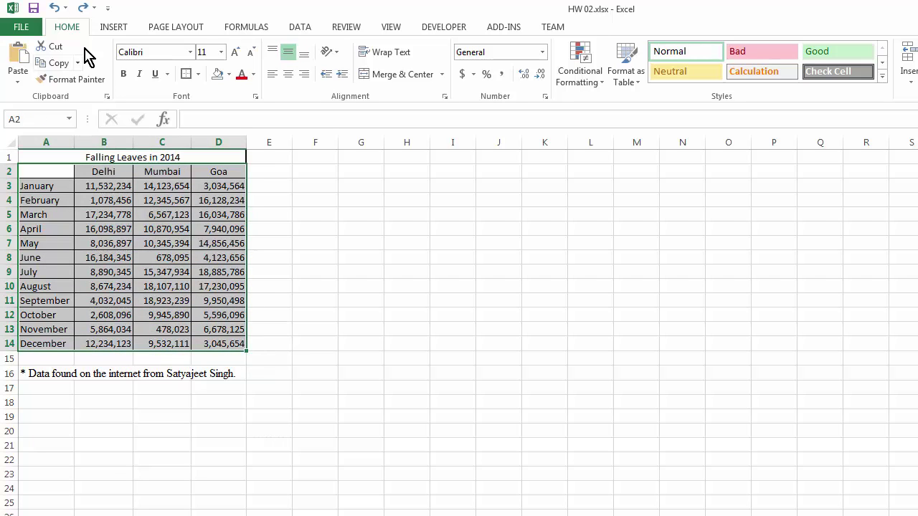
{"action": "left_click", "coordinate": [113, 29]}
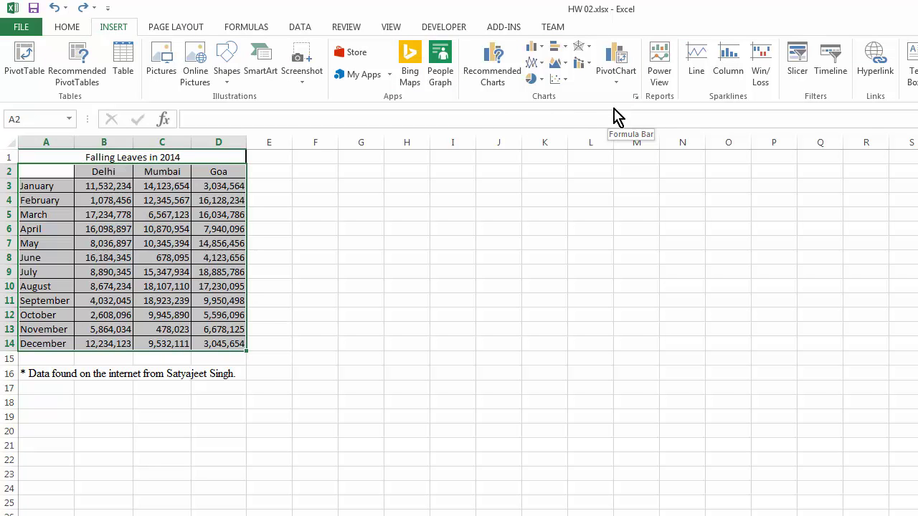
{"action": "left_click", "coordinate": [542, 52]}
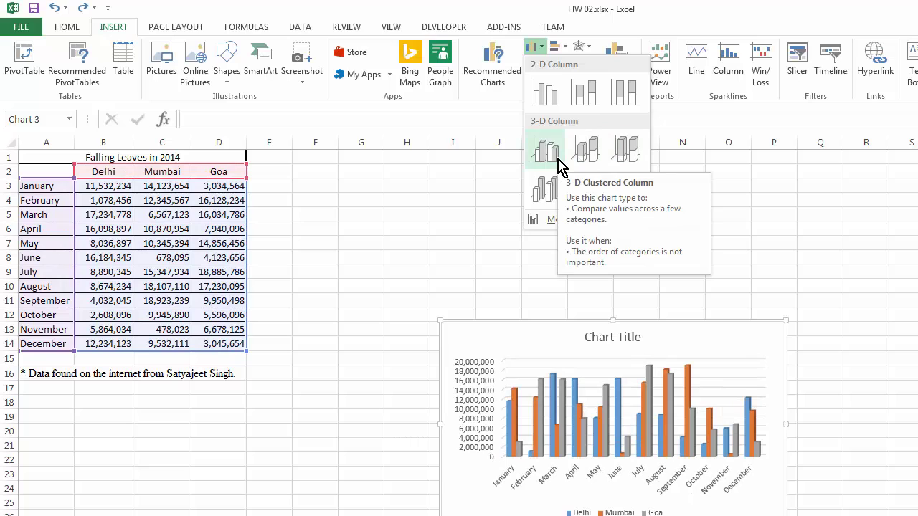
{"action": "left_click", "coordinate": [548, 101]}
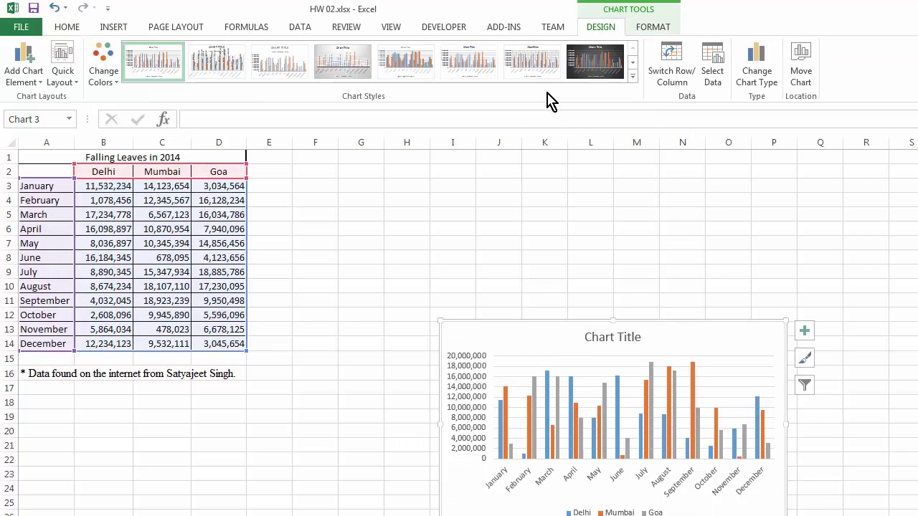
{"action": "left_click_drag", "start_coordinate": [439, 322], "coordinate": [329, 188]}
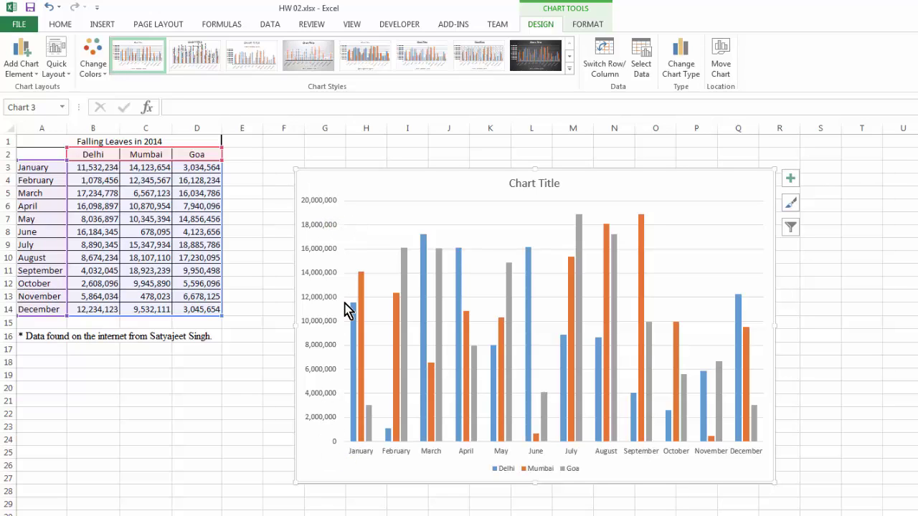
Apply the sixth preset chart style with gradient columns and a bold title, and remove the chart's data labels
{"action": "mouse_move", "coordinate": [351, 307]}
{"action": "mouse_move", "coordinate": [354, 334]}
{"action": "left_click", "coordinate": [319, 64]}
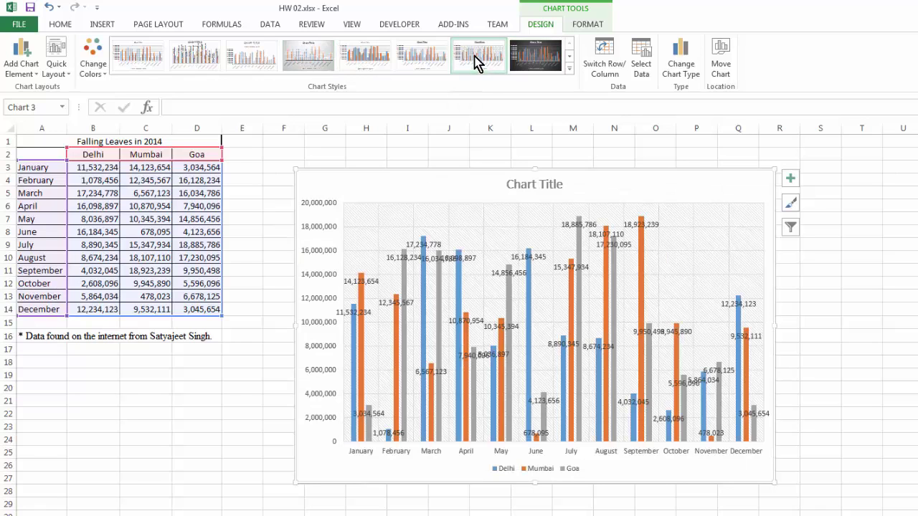
{"action": "left_click", "coordinate": [412, 59]}
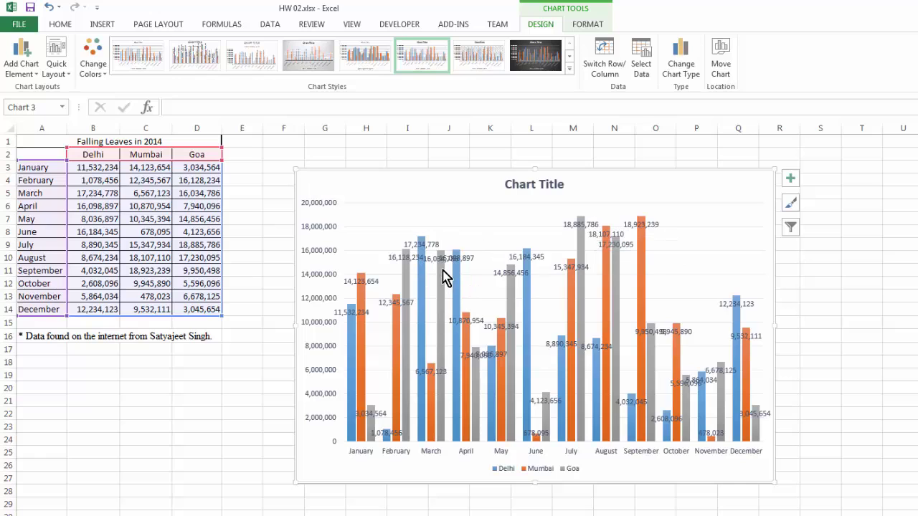
{"action": "left_click", "coordinate": [792, 181]}
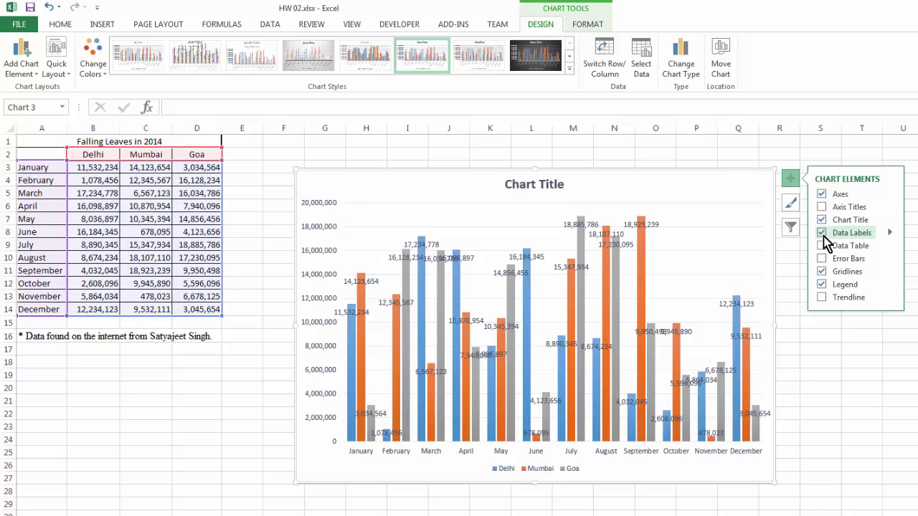
{"action": "left_click", "coordinate": [821, 234]}
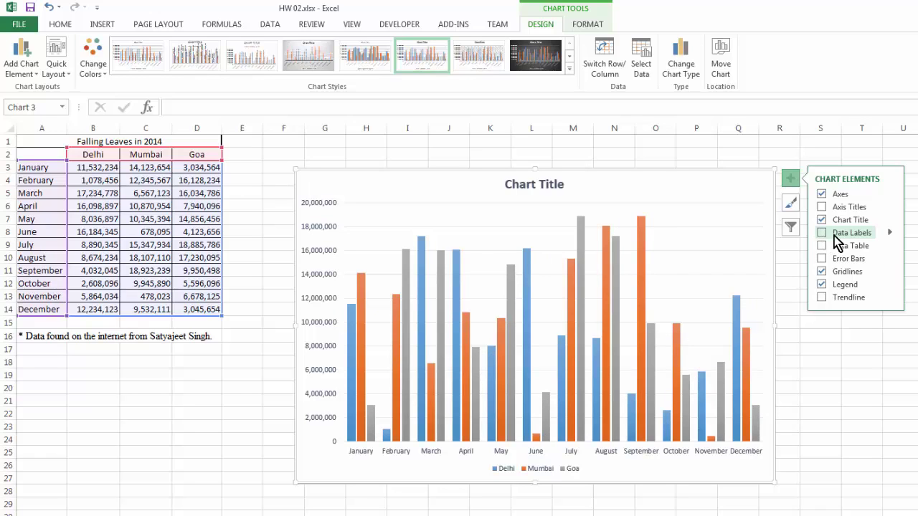
Set the chart title to "Falling Leaves in 2014"
{"action": "left_click", "coordinate": [543, 187]}
{"action": "triple_click", "coordinate": [531, 184]}
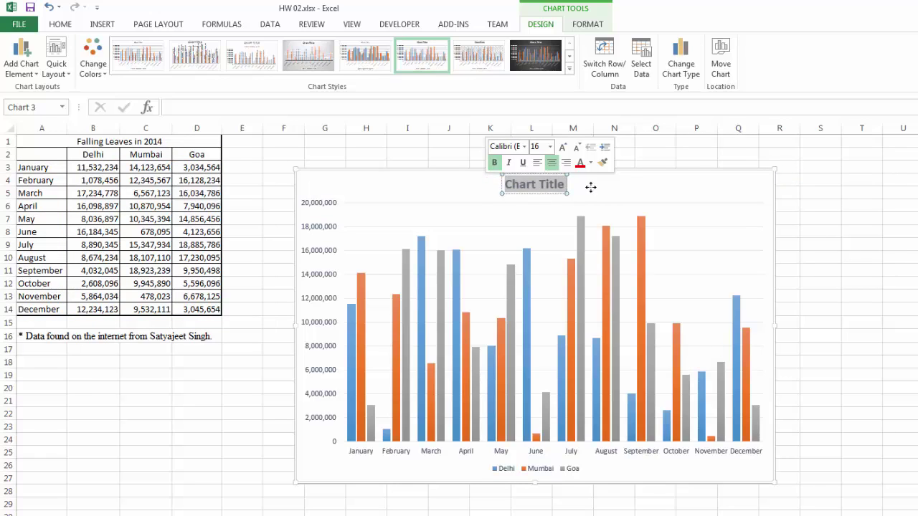
{"action": "type", "text": "F"}
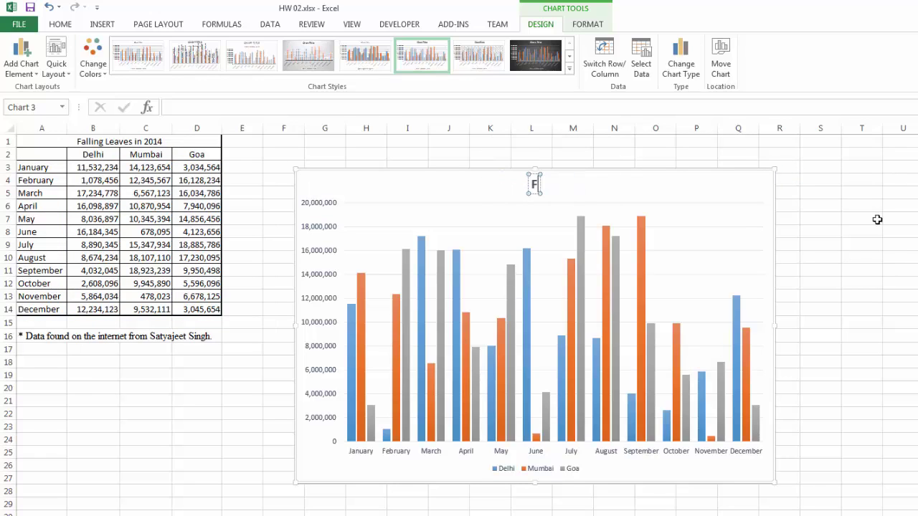
{"action": "type", "text": "alling"}
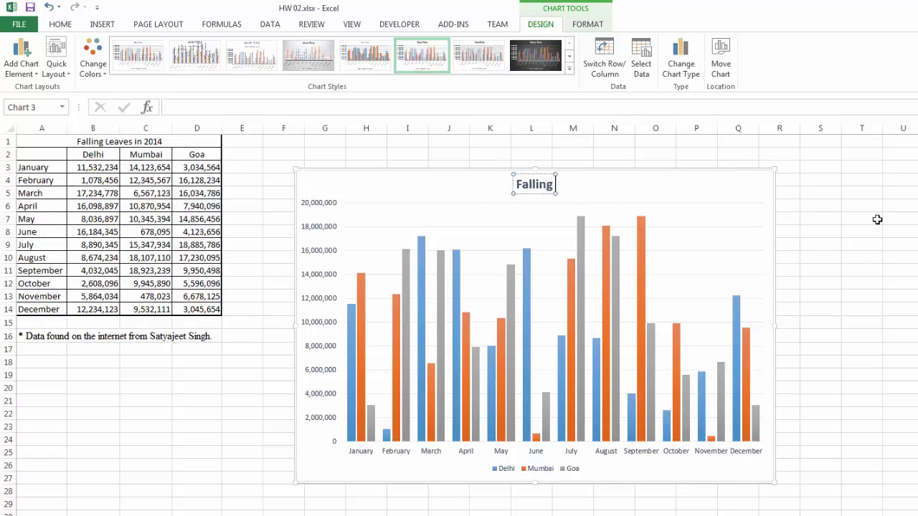
{"action": "type", "text": " Leaves in 2014"}
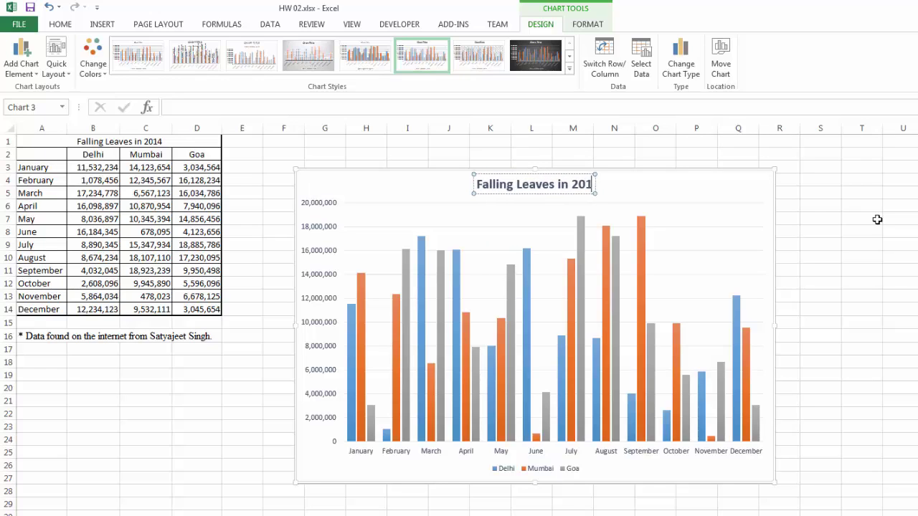
{"action": "left_click", "coordinate": [877, 219]}
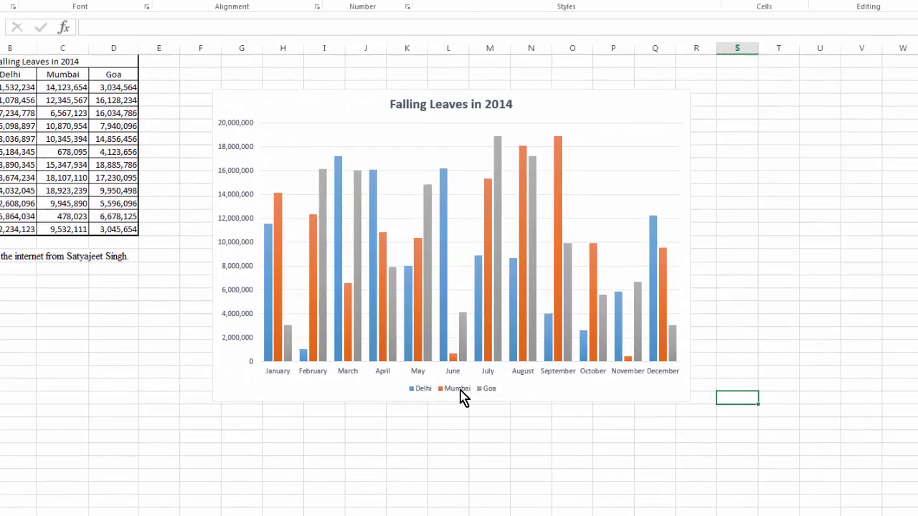
Increase the font size of the chart's legend text
{"action": "left_click", "coordinate": [462, 396]}
{"action": "right_click", "coordinate": [463, 396]}
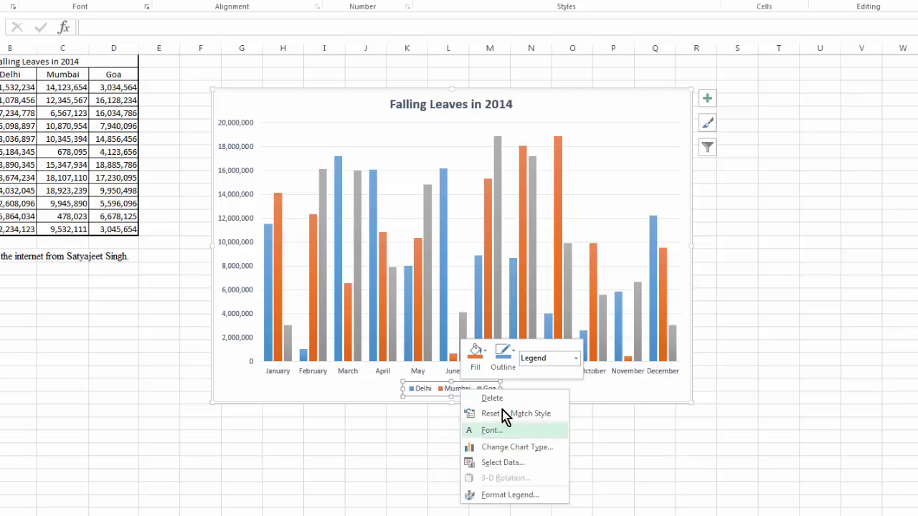
{"action": "left_click", "coordinate": [492, 431]}
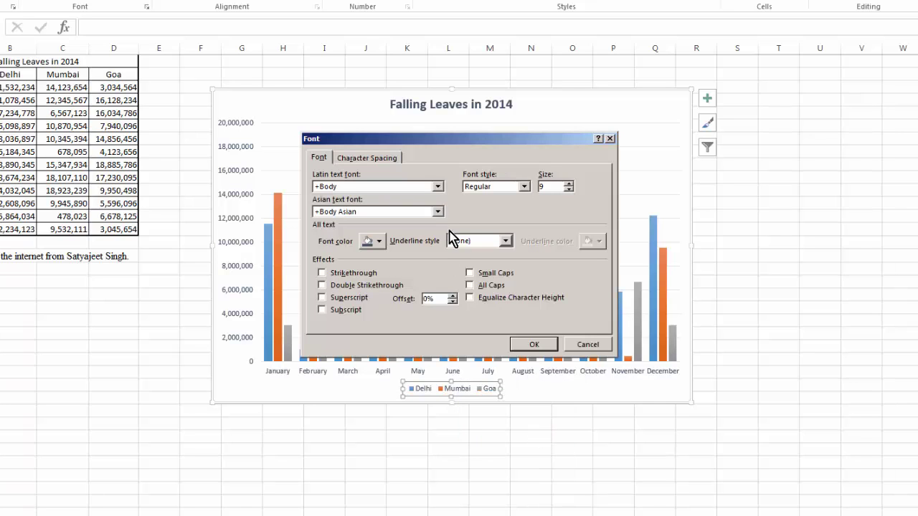
{"action": "double_click", "coordinate": [557, 187]}
{"action": "left_click", "coordinate": [535, 344]}
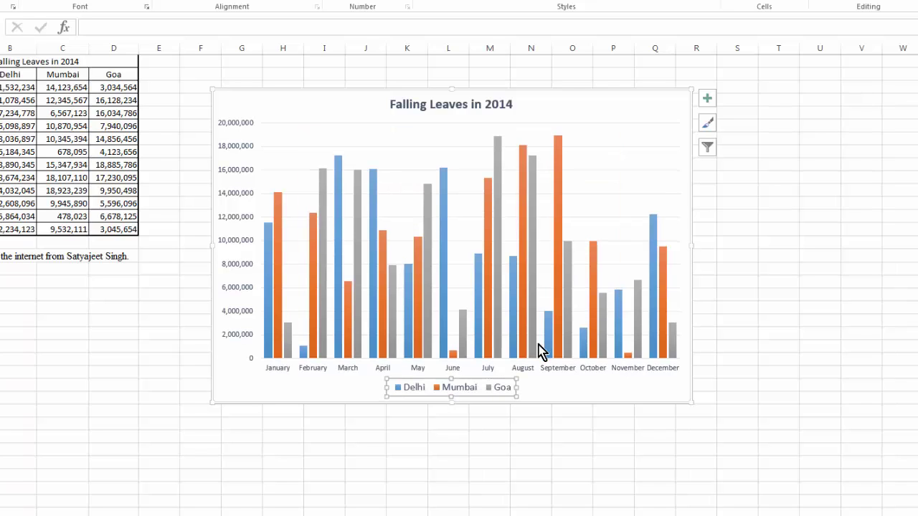
{"action": "left_click", "coordinate": [549, 432]}
{"action": "left_click", "coordinate": [681, 109]}
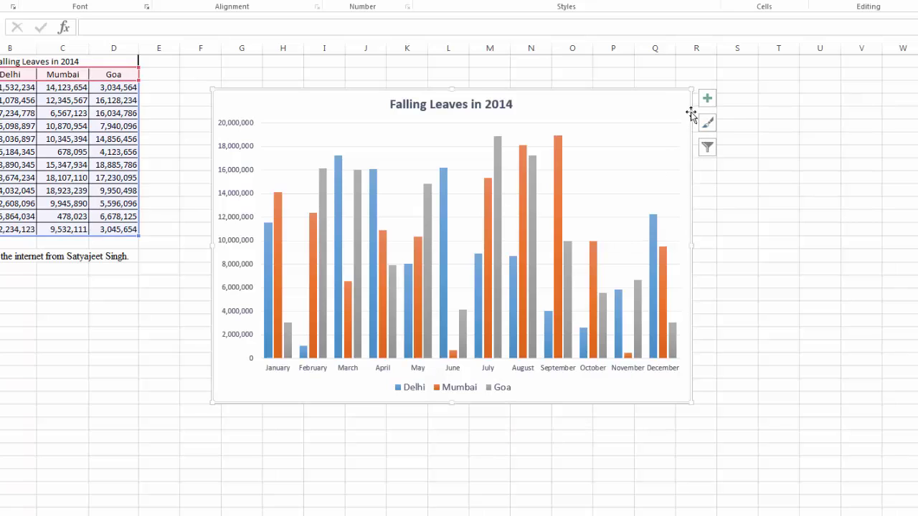
{"action": "left_click", "coordinate": [708, 128]}
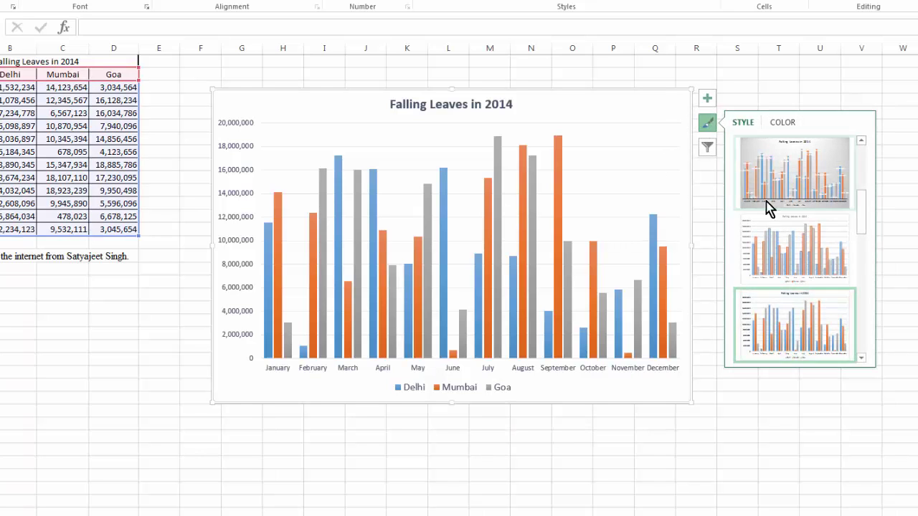
{"action": "left_click", "coordinate": [786, 126]}
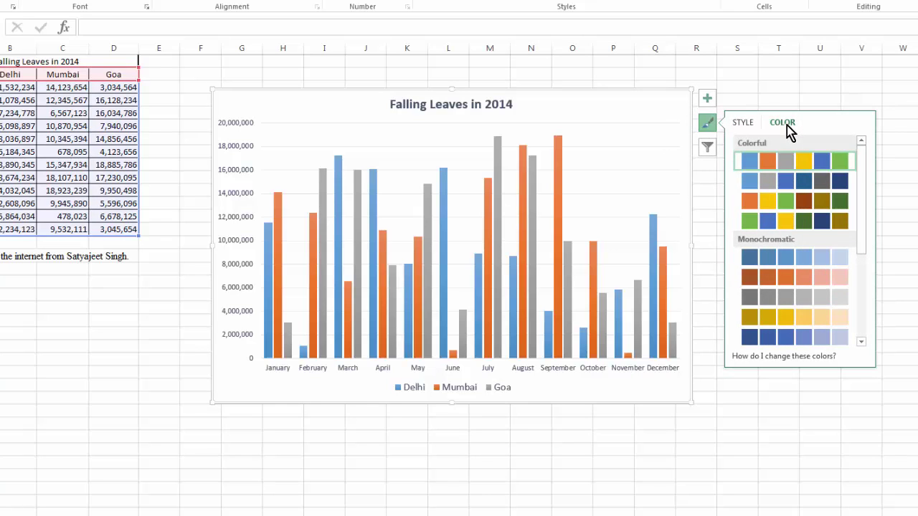
Filter the chart to the January, February and March categories, and exclude the Goa series
{"action": "left_click", "coordinate": [708, 148]}
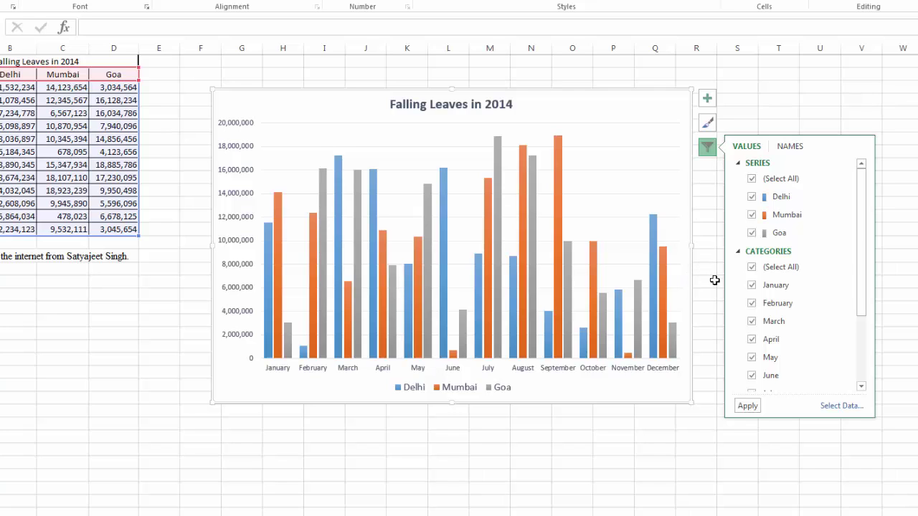
{"action": "left_click", "coordinate": [753, 268]}
{"action": "left_click", "coordinate": [751, 287]}
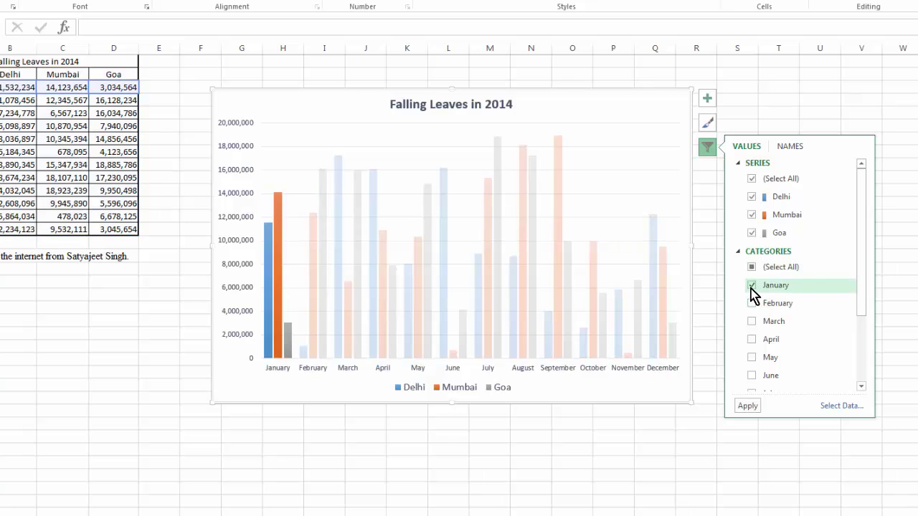
{"action": "left_click", "coordinate": [751, 304]}
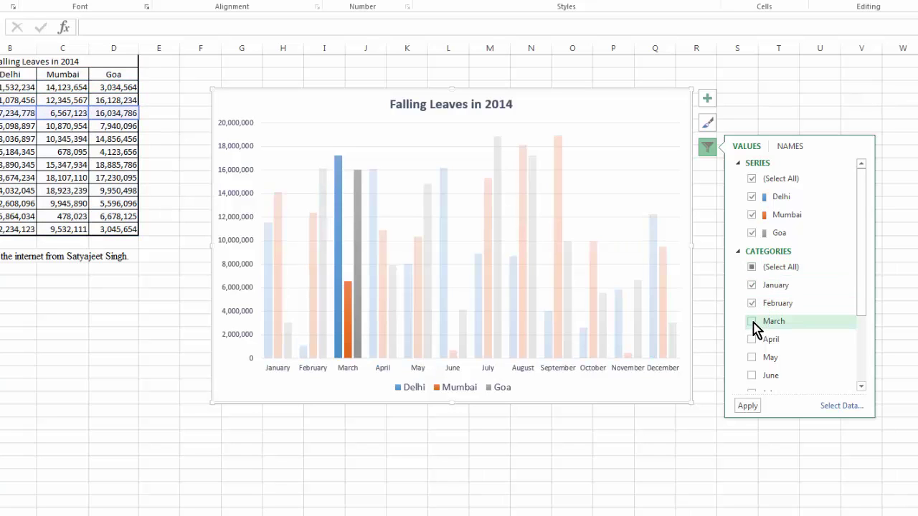
{"action": "left_click", "coordinate": [752, 321]}
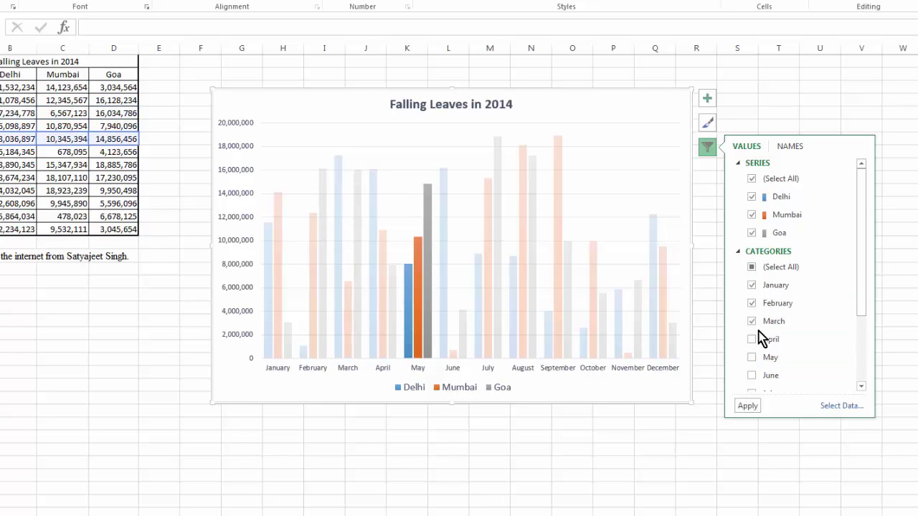
{"action": "left_click", "coordinate": [746, 406]}
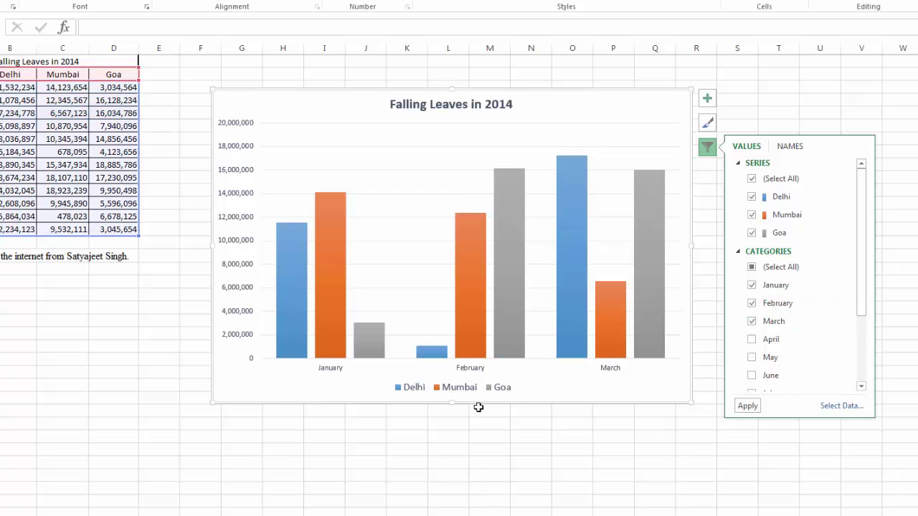
{"action": "left_click", "coordinate": [751, 233]}
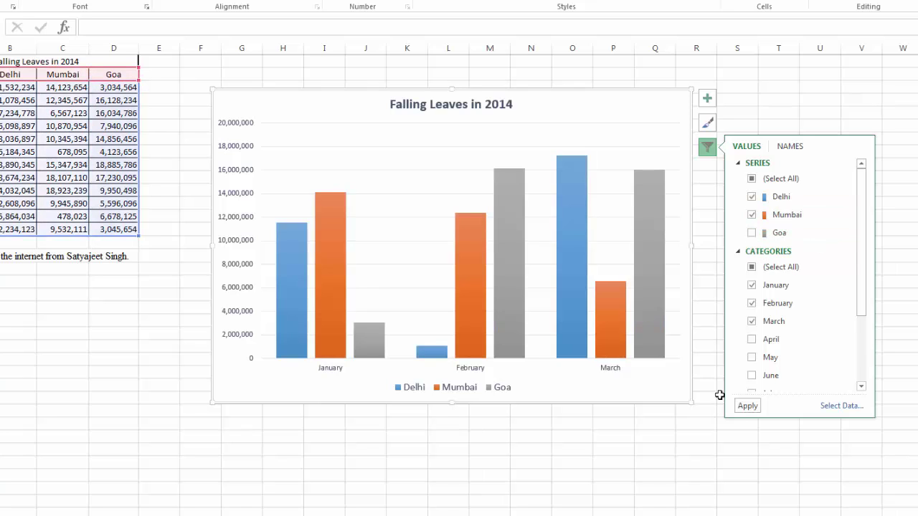
{"action": "left_click", "coordinate": [748, 406]}
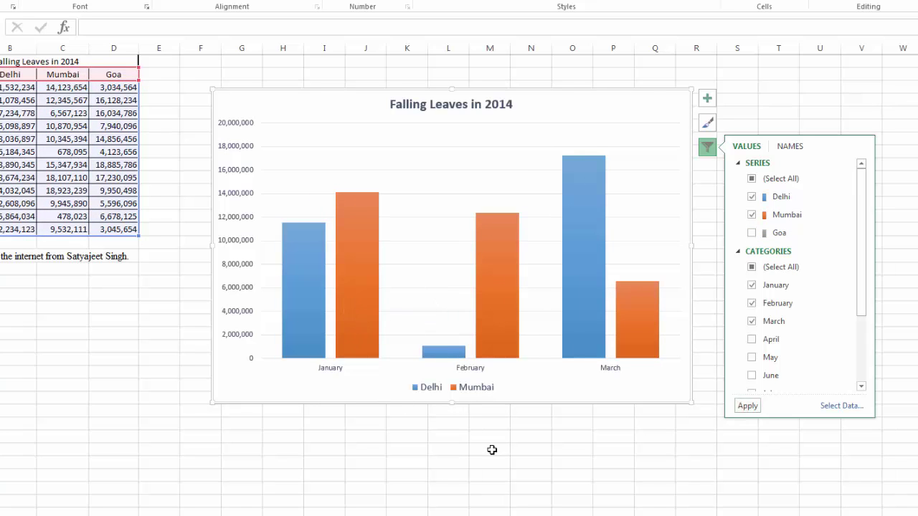
Restore all categories and all series in the chart filter
{"action": "left_click", "coordinate": [753, 269]}
{"action": "left_click", "coordinate": [753, 178]}
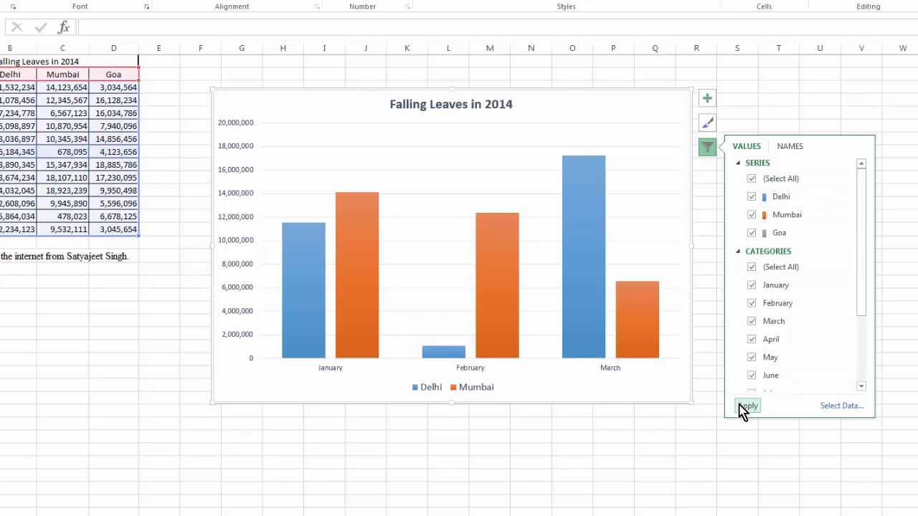
{"action": "left_click", "coordinate": [744, 407]}
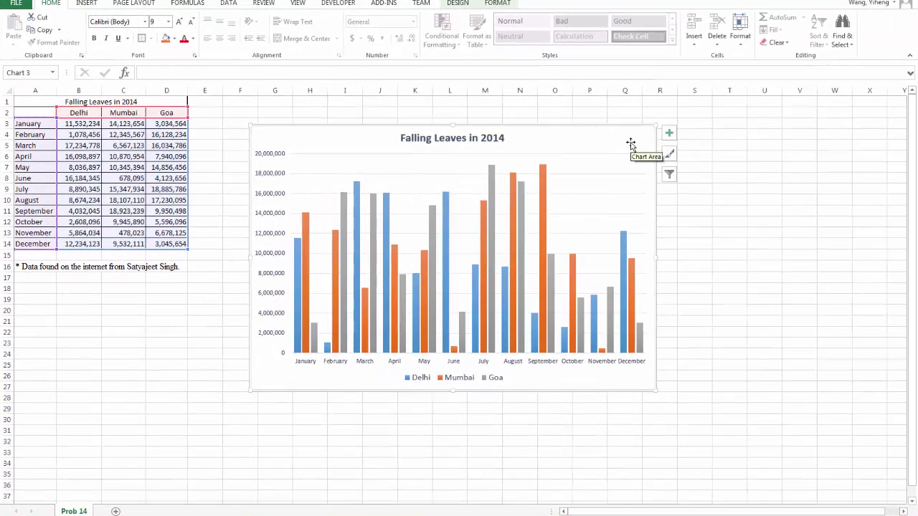
Move the chart to a new sheet named Chart1
{"action": "right_click", "coordinate": [630, 144]}
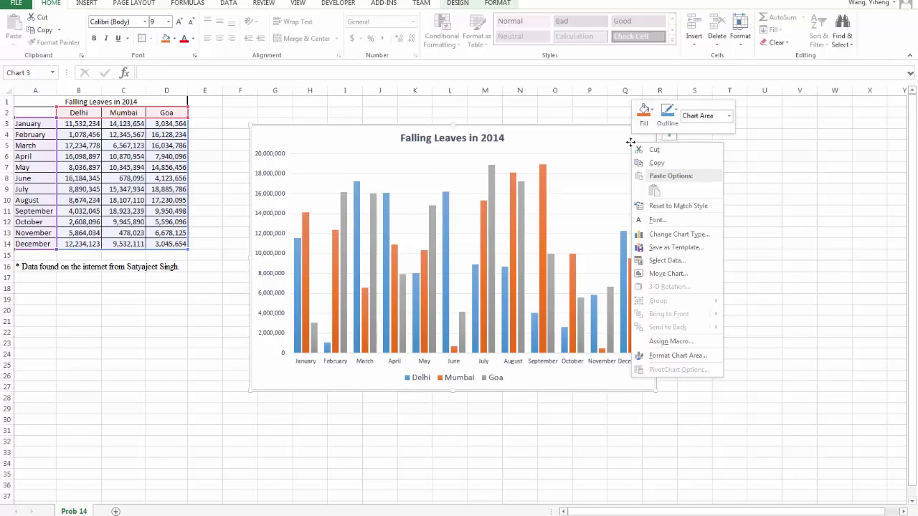
{"action": "left_click", "coordinate": [665, 274]}
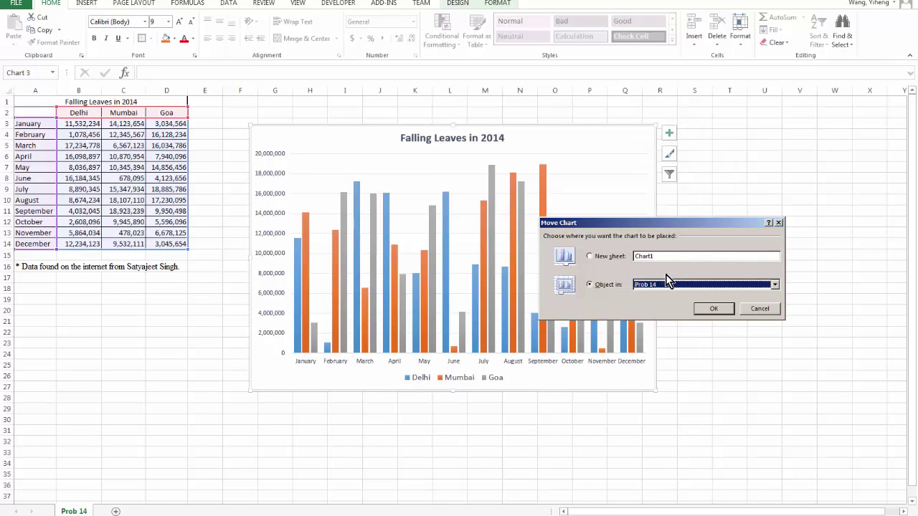
{"action": "left_click", "coordinate": [591, 256]}
{"action": "left_click", "coordinate": [714, 309]}
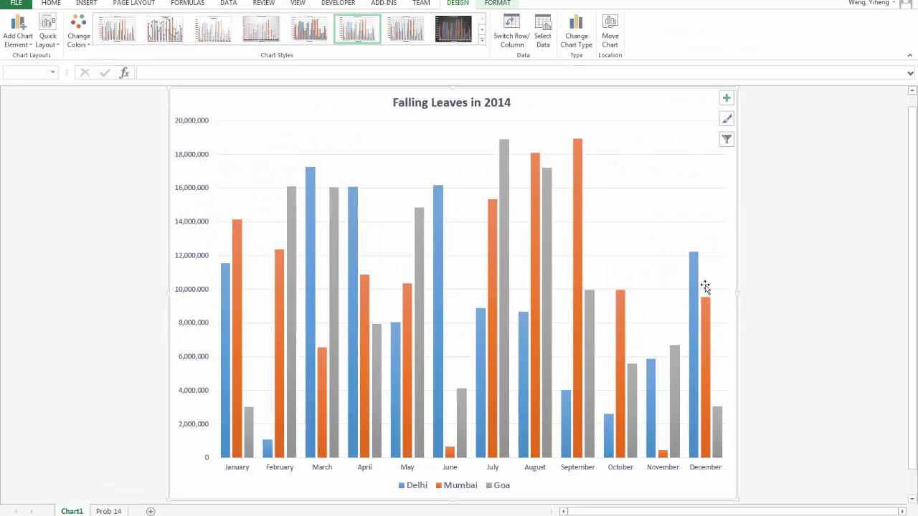
Open the print preview of the chart sheet
{"action": "left_click", "coordinate": [18, 4]}
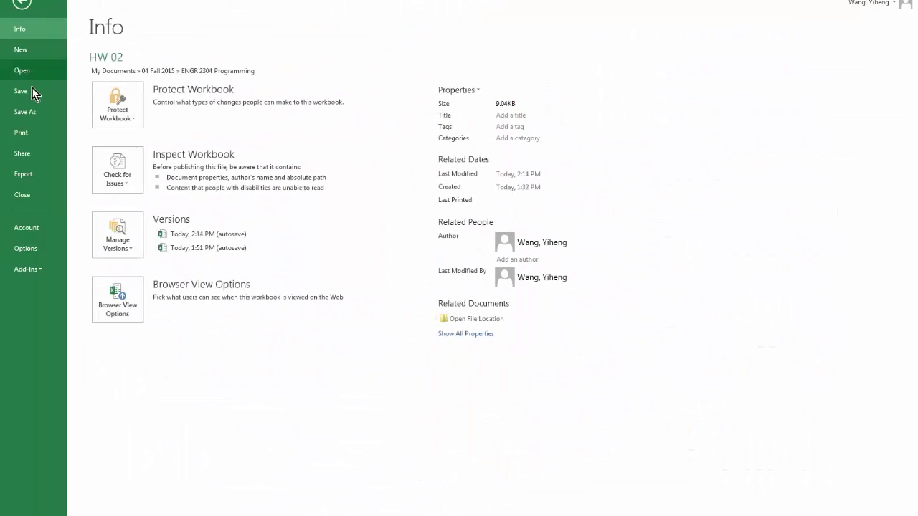
{"action": "left_click", "coordinate": [35, 134]}
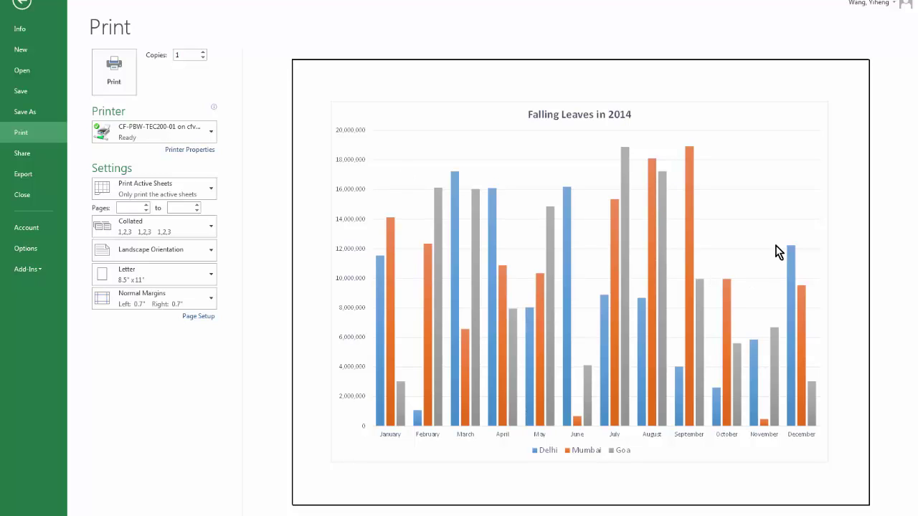
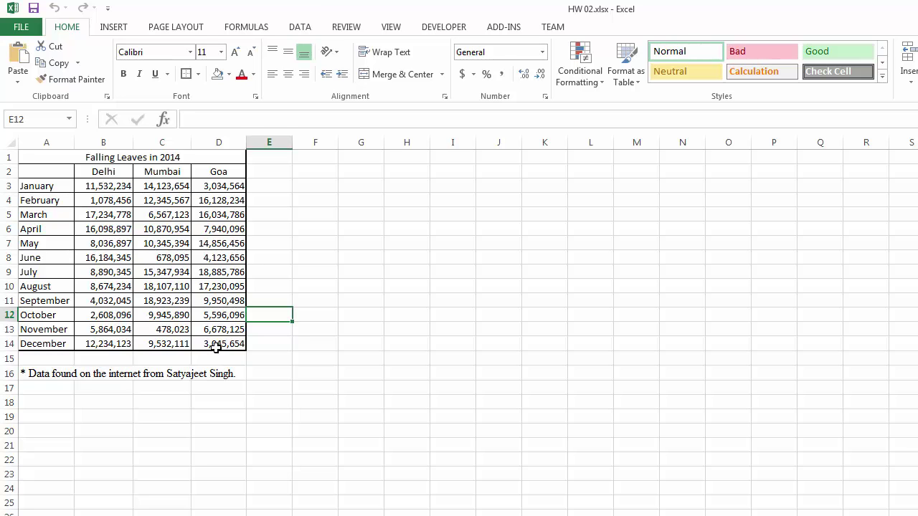
Copy the Falling Leaves table in A1:D14 and paste the duplicate starting at cell F1
{"action": "mouse_move", "coordinate": [46, 154]}
{"action": "left_mouse_down"}
{"action": "mouse_move", "coordinate": [215, 174]}
{"action": "mouse_move", "coordinate": [223, 344]}
{"action": "left_mouse_up"}
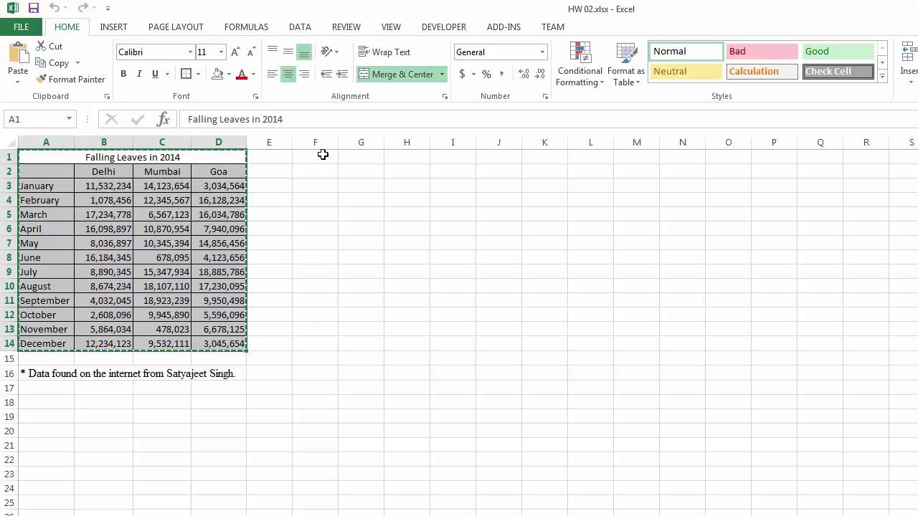
{"action": "key", "text": "ctrl+c"}
{"action": "left_click", "coordinate": [326, 156]}
{"action": "key", "text": "ctrl+v"}
{"action": "left_click", "coordinate": [570, 201]}
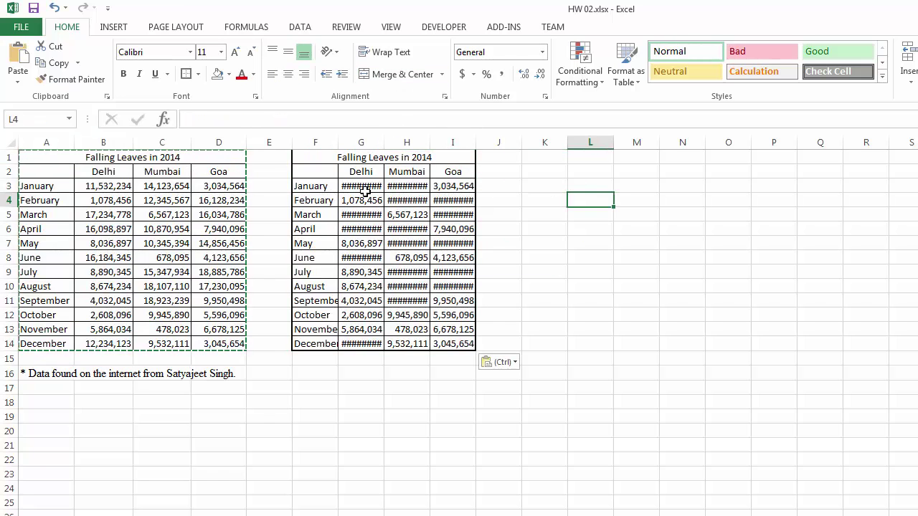
Enter the formula =G3/1000000 in cell K3 to convert the copied Delhi January value to millions
{"action": "left_click", "coordinate": [544, 187]}
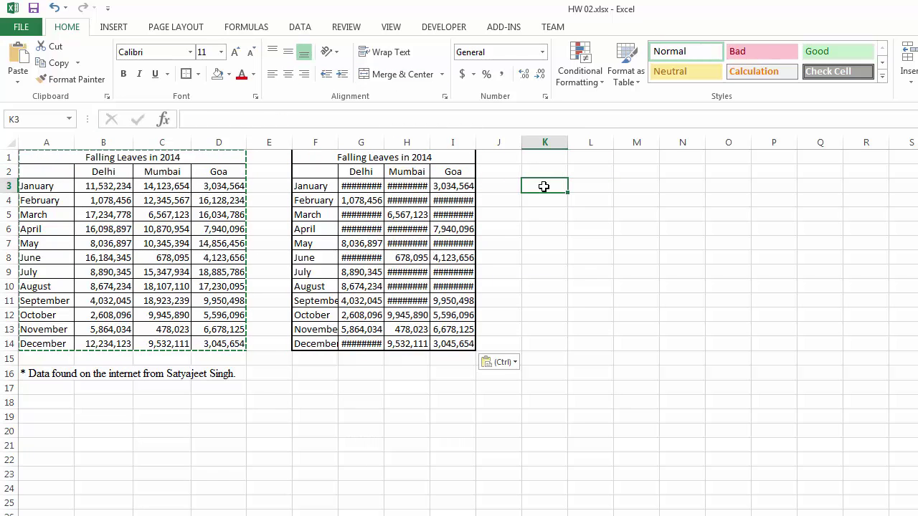
{"action": "type", "text": "="}
{"action": "left_click", "coordinate": [370, 183]}
{"action": "type", "text": "/1000000"}
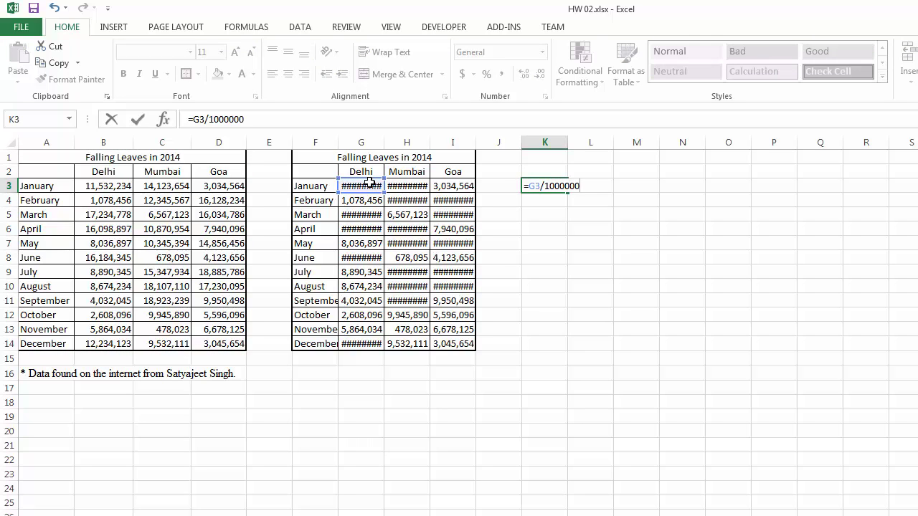
{"action": "key", "text": "Return"}
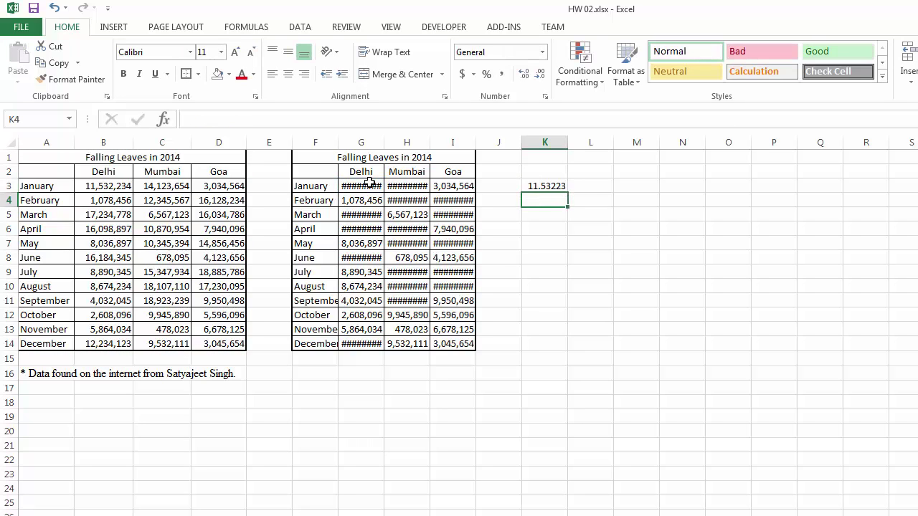
Fill the K3 formula down to row 14 and across to column M
{"action": "left_click", "coordinate": [552, 188]}
{"action": "left_click_drag", "start_coordinate": [568, 192], "coordinate": [571, 348]}
{"action": "left_click_drag", "start_coordinate": [666, 354], "coordinate": [667, 356]}
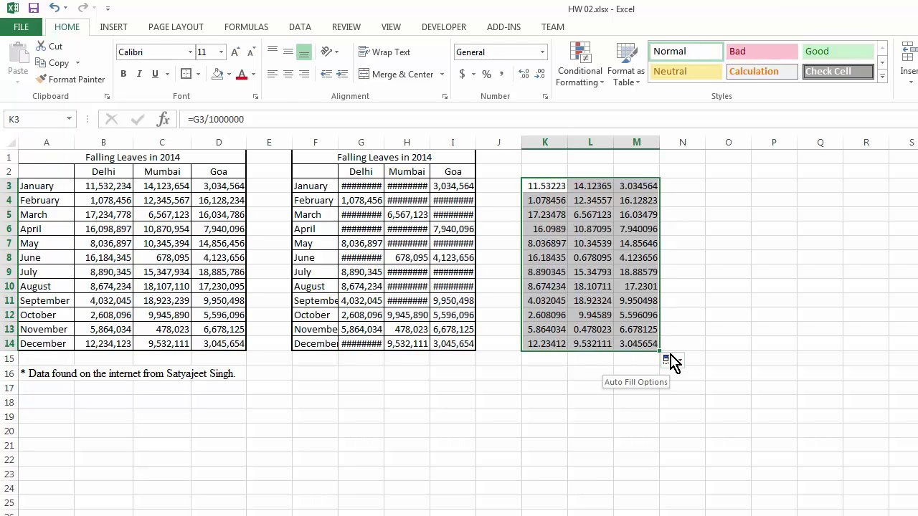
Copy the results in K3:M14 and paste them as values only over the copied table's data starting at G3
{"action": "key", "text": "ctrl+c"}
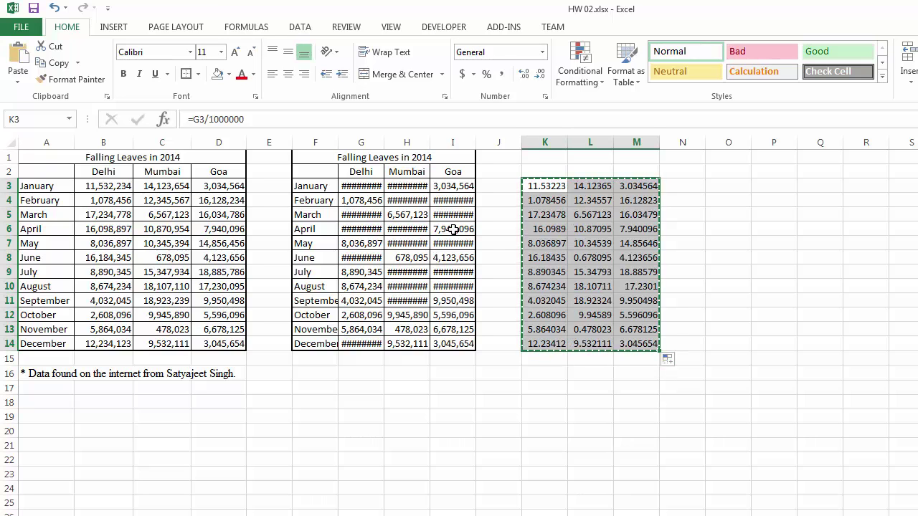
{"action": "right_click", "coordinate": [352, 184]}
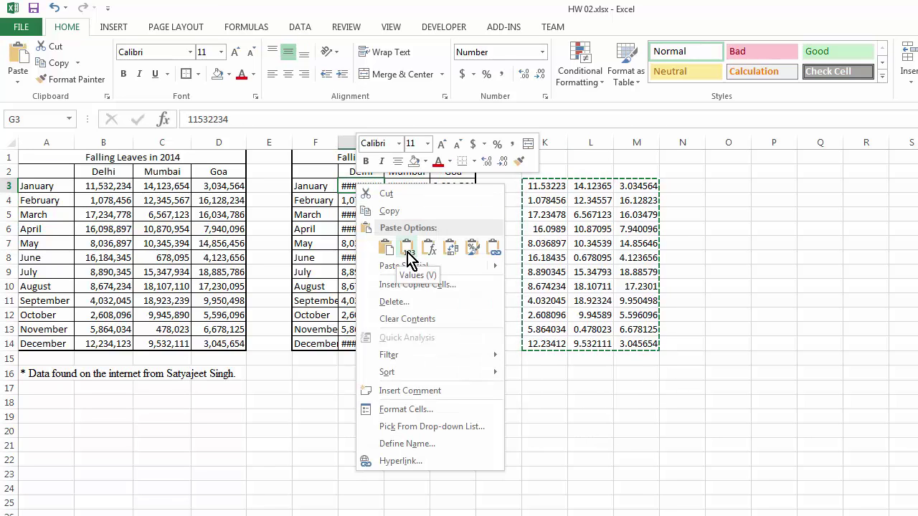
{"action": "left_click", "coordinate": [407, 247]}
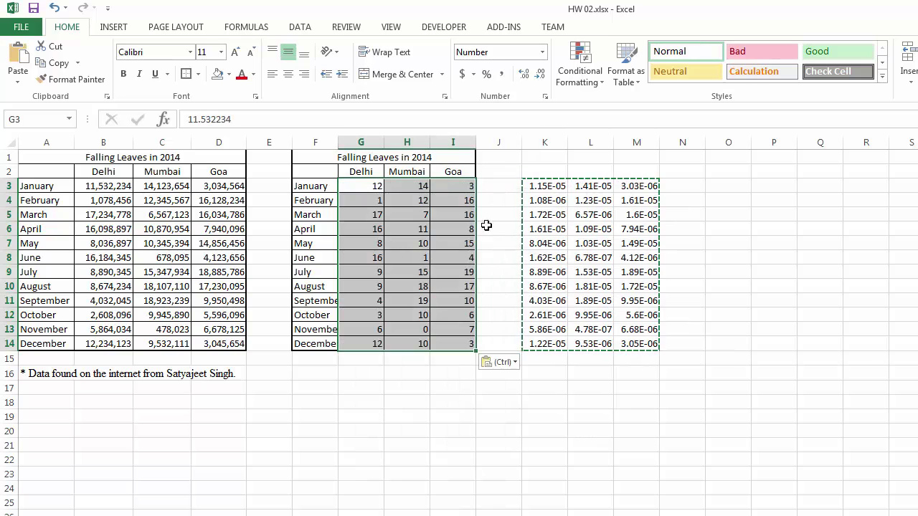
Delete the helper formulas in columns K to M
{"action": "left_click", "coordinate": [510, 183]}
{"action": "left_click", "coordinate": [530, 184]}
{"action": "left_click_drag", "start_coordinate": [529, 184], "coordinate": [643, 353]}
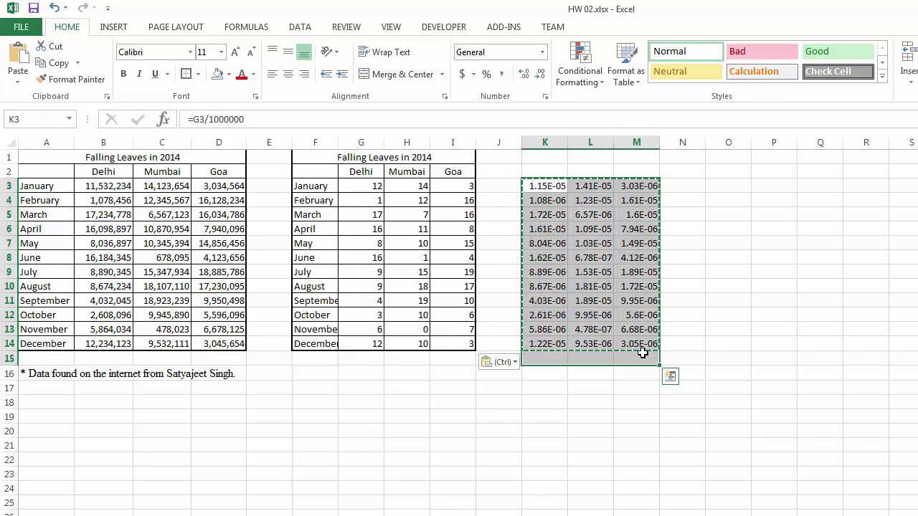
{"action": "key", "text": "Delete"}
Format the values in G3:I14 to show one decimal place
{"action": "left_click_drag", "start_coordinate": [363, 186], "coordinate": [457, 344]}
{"action": "left_click", "coordinate": [525, 75]}
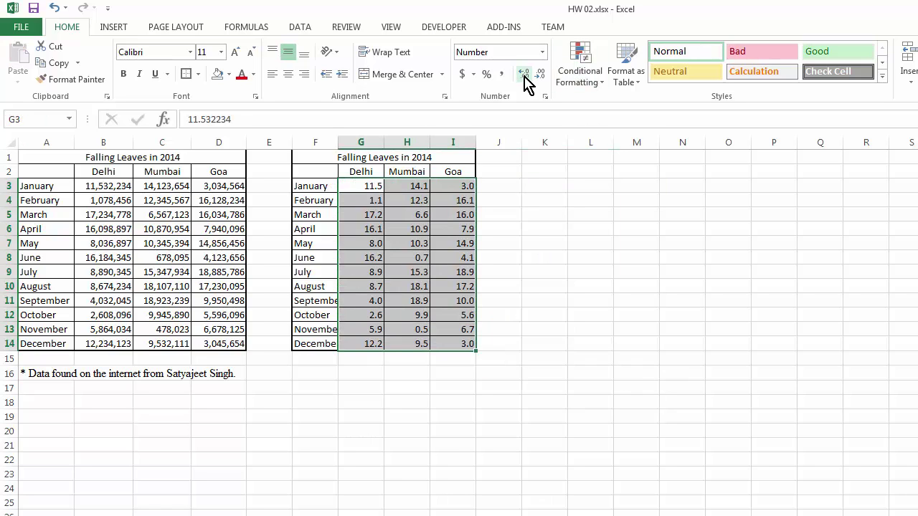
{"action": "left_click", "coordinate": [554, 236]}
Change the heading of the copied table to "Falling Leaves in 2014 in millions"
{"action": "left_click", "coordinate": [359, 159]}
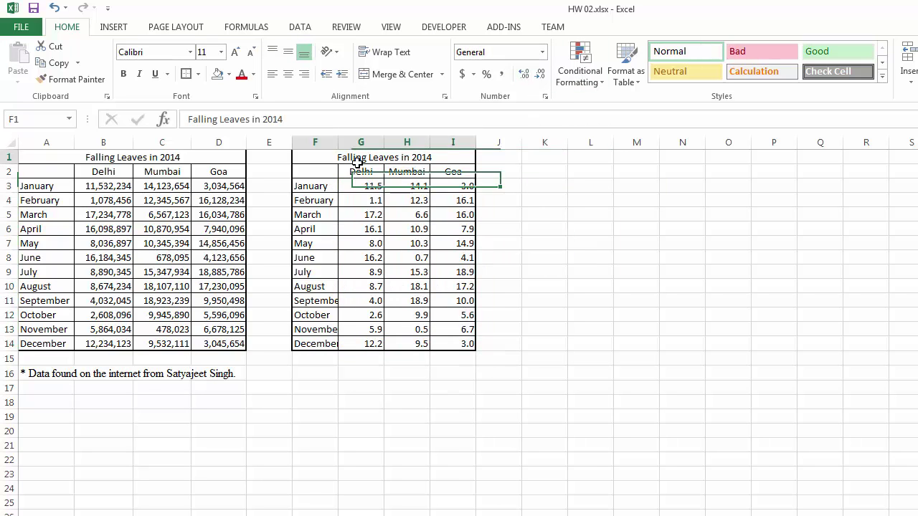
{"action": "left_click", "coordinate": [281, 119]}
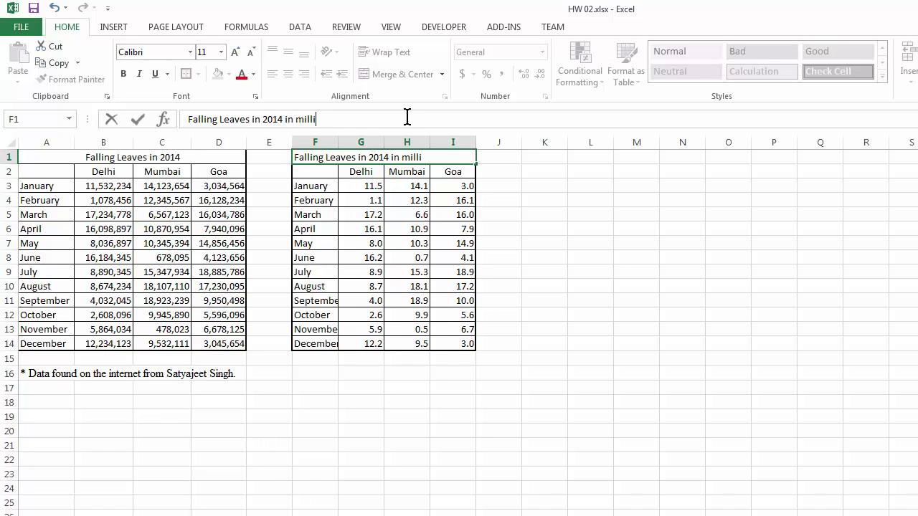
{"action": "left_click", "coordinate": [543, 228]}
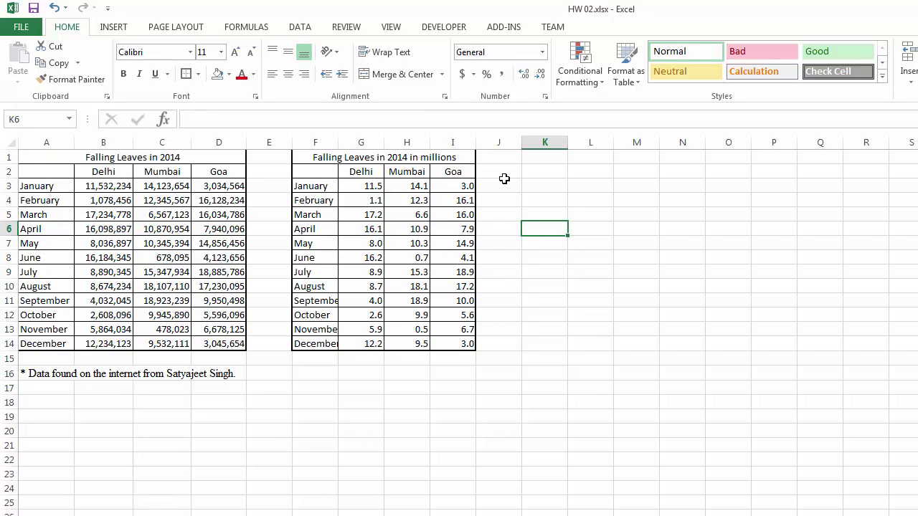
Insert a 2-D clustered column chart from F2:I14 and move it to the empty area beside the tables
{"action": "left_click_drag", "start_coordinate": [315, 172], "coordinate": [465, 345]}
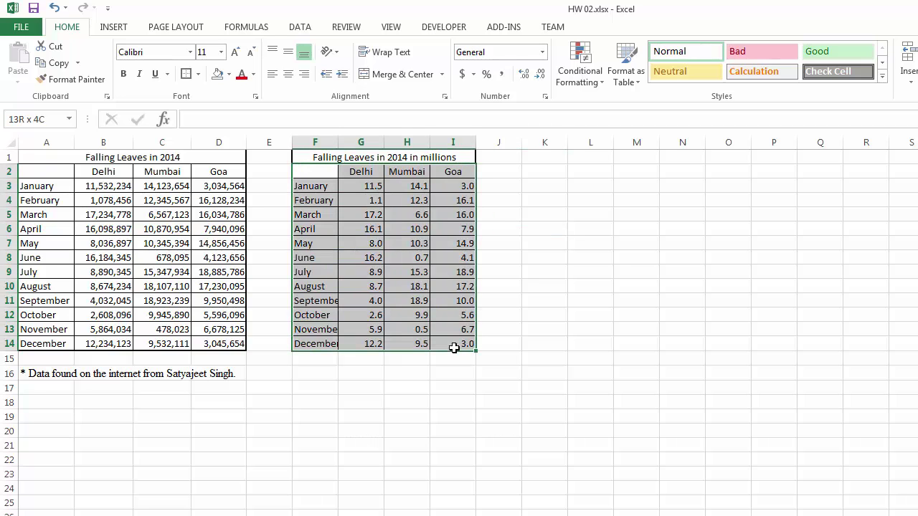
{"action": "left_click", "coordinate": [114, 29]}
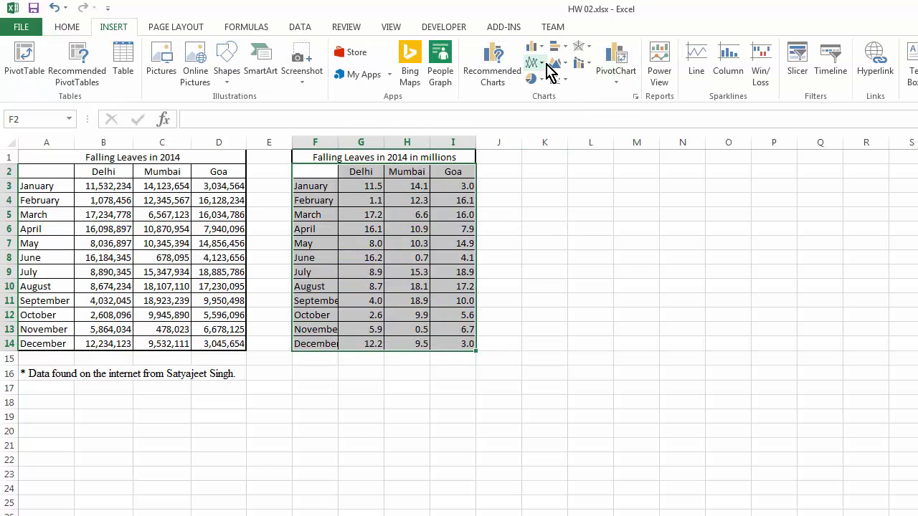
{"action": "left_click", "coordinate": [535, 47]}
{"action": "left_click", "coordinate": [542, 99]}
{"action": "left_click_drag", "start_coordinate": [710, 338], "coordinate": [822, 270]}
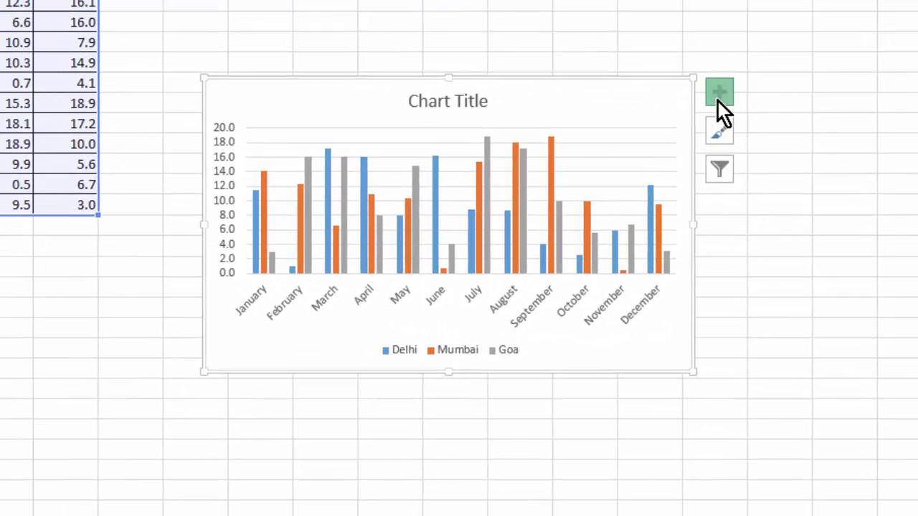
Add axis titles to the chart, naming the vertical one "Data in millions" and deleting the horizontal one
{"action": "left_click", "coordinate": [913, 269]}
{"action": "left_click", "coordinate": [771, 138]}
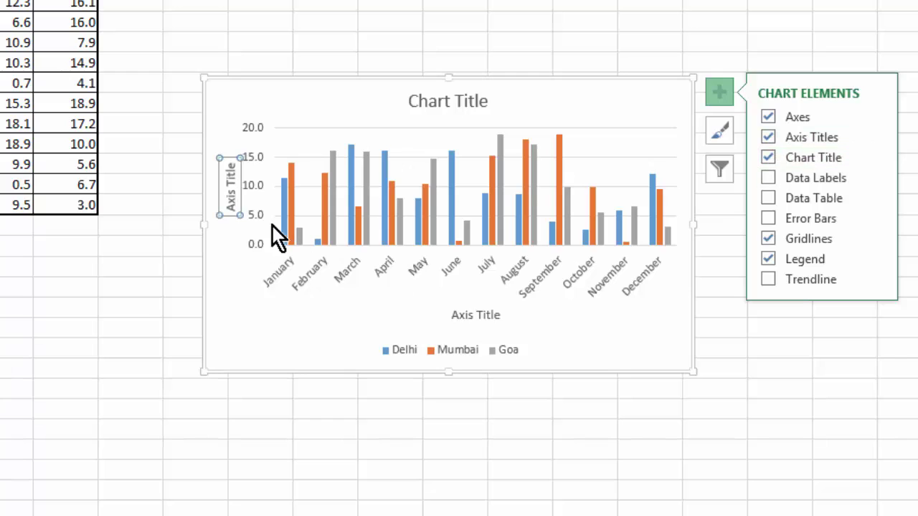
{"action": "double_click", "coordinate": [232, 188]}
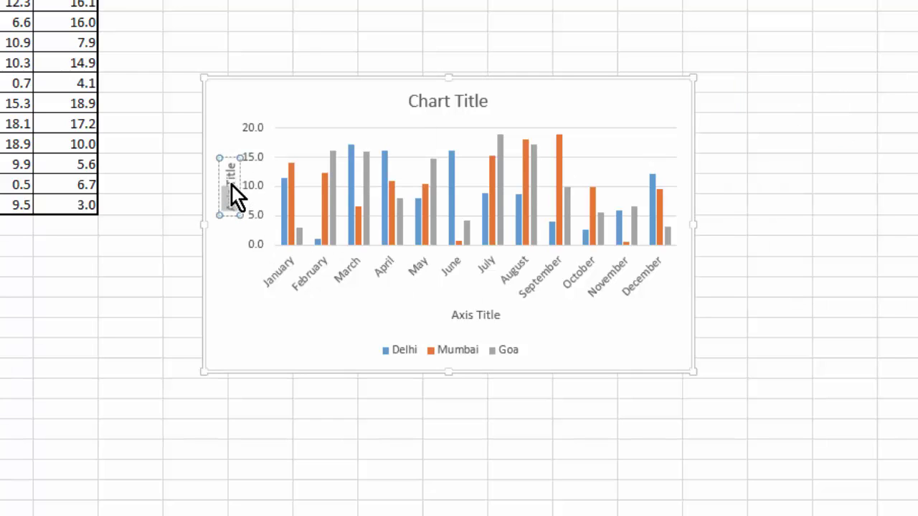
{"action": "type", "text": "Ax"}
{"action": "key", "text": "BackSpace"}
{"action": "key", "text": "BackSpace"}
{"action": "type", "text": "Data in"}
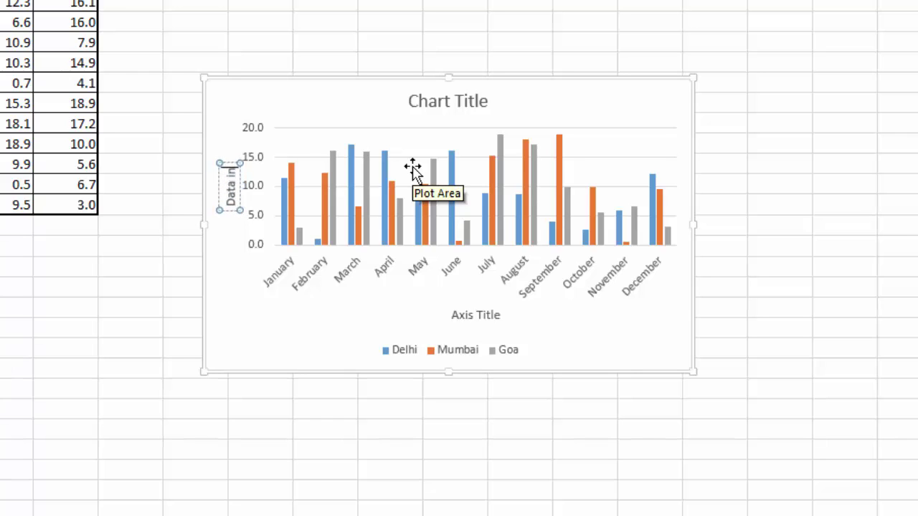
{"action": "type", "text": " millions"}
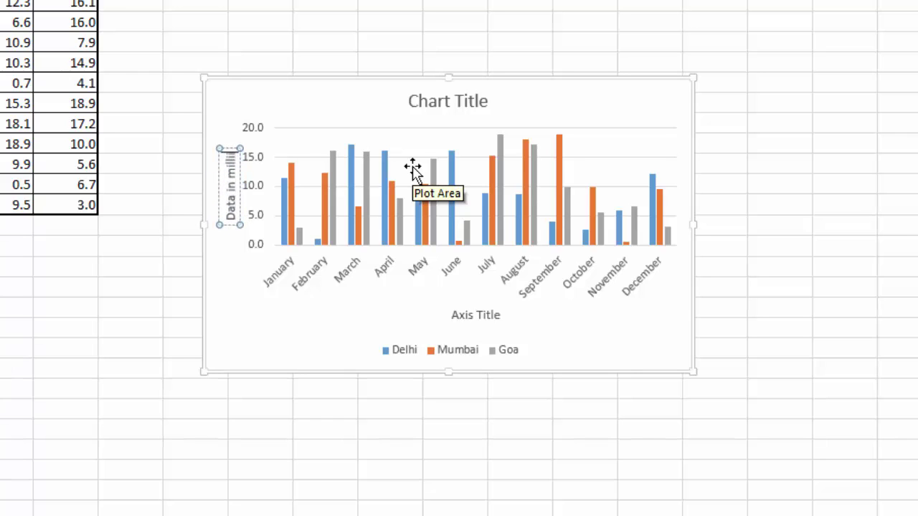
{"action": "left_click", "coordinate": [478, 316]}
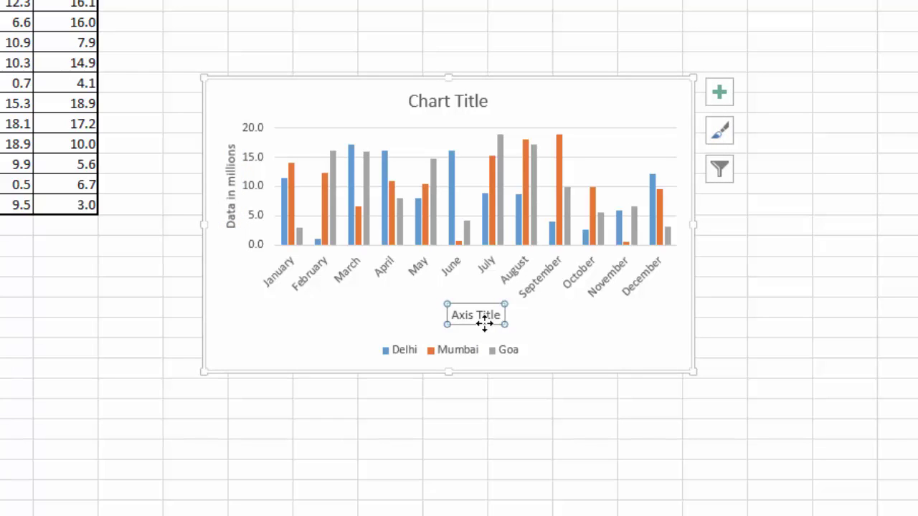
{"action": "key", "text": "Delete"}
Set the chart title to "Falling leaves (in millions)"
{"action": "left_click", "coordinate": [478, 101]}
{"action": "double_click", "coordinate": [479, 102]}
{"action": "triple_click", "coordinate": [488, 101]}
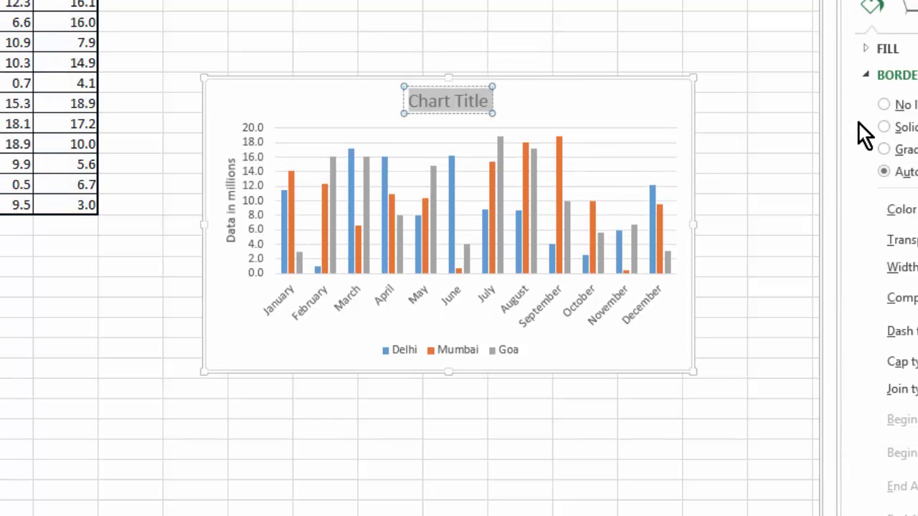
{"action": "type", "text": "Fallin"}
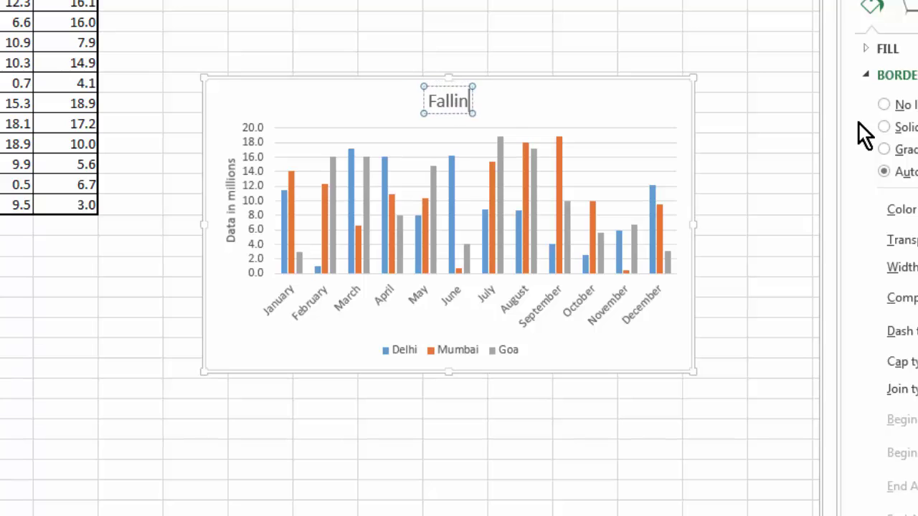
{"action": "type", "text": "g leaves in mil"}
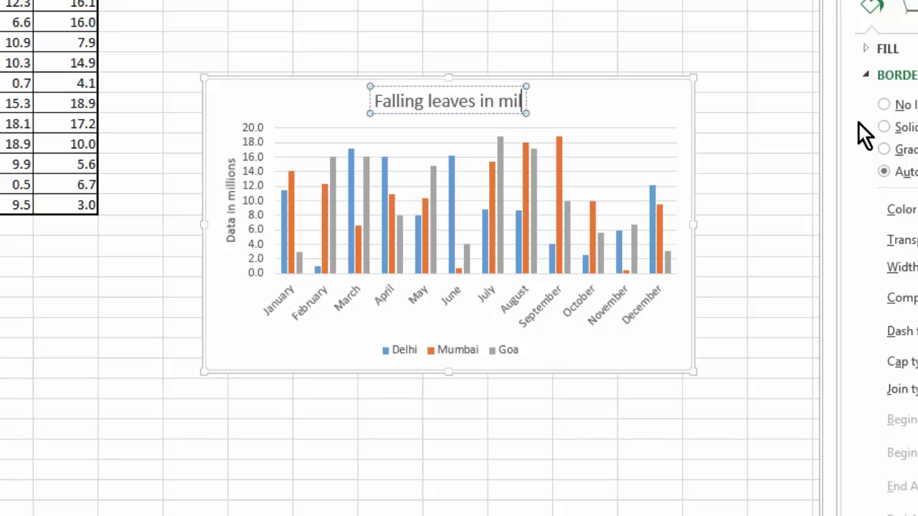
{"action": "type", "text": "lions i"}
{"action": "key", "text": "BackSpace"}
{"action": "key", "text": "BackSpace"}
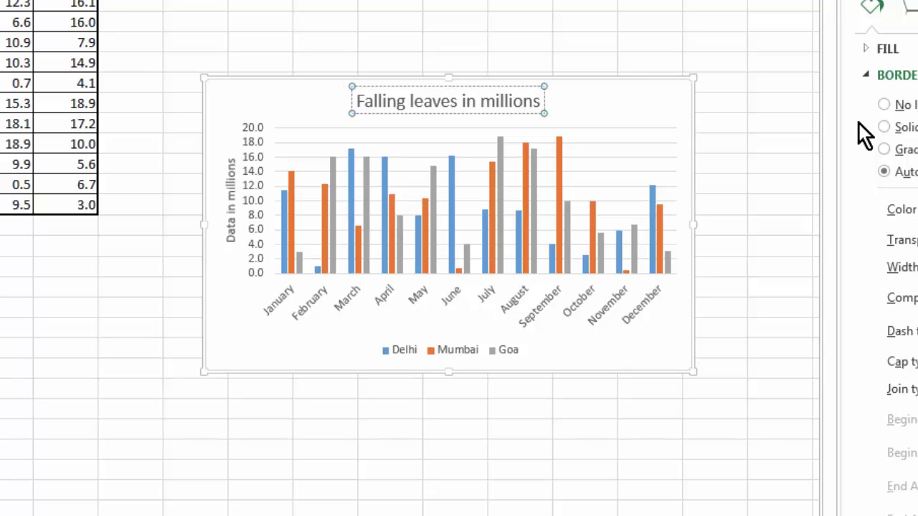
{"action": "type", "text": ")"}
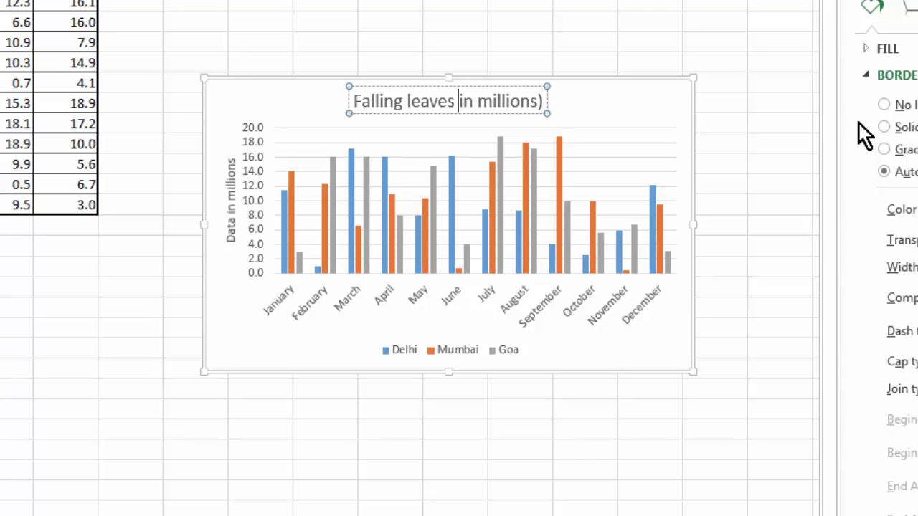
{"action": "type", "text": "("}
{"action": "left_click", "coordinate": [762, 159]}
Move the millions chart to its own new chart sheet and compare it with the chart on Chart1
{"action": "right_click", "coordinate": [651, 101]}
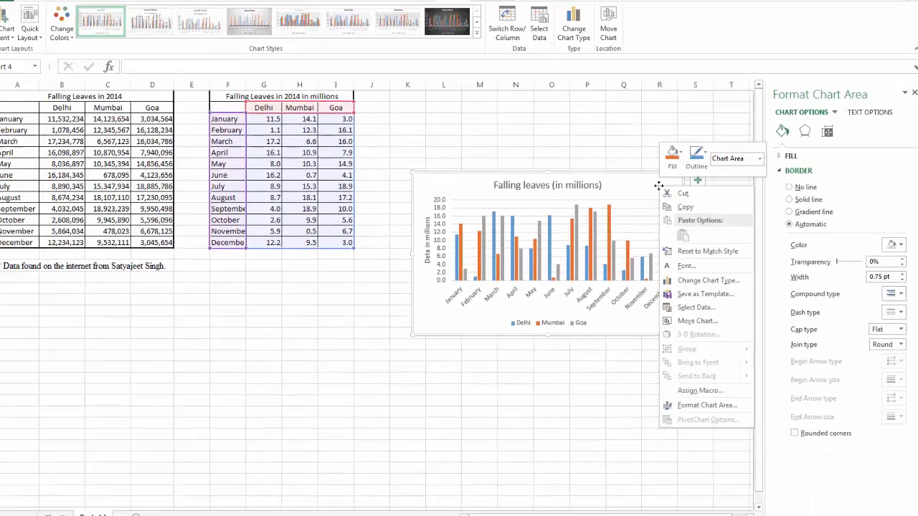
{"action": "left_click", "coordinate": [697, 321]}
{"action": "left_click", "coordinate": [754, 360]}
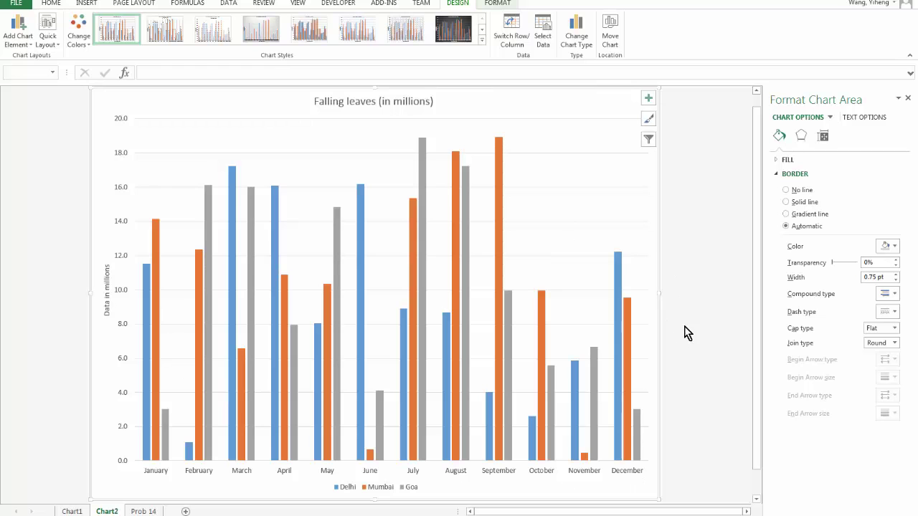
{"action": "left_click", "coordinate": [71, 511]}
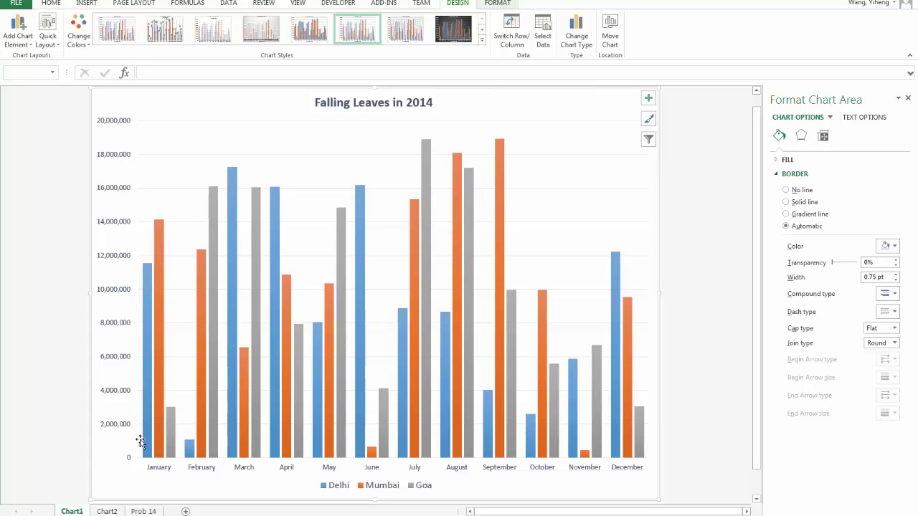
{"action": "left_click", "coordinate": [111, 511]}
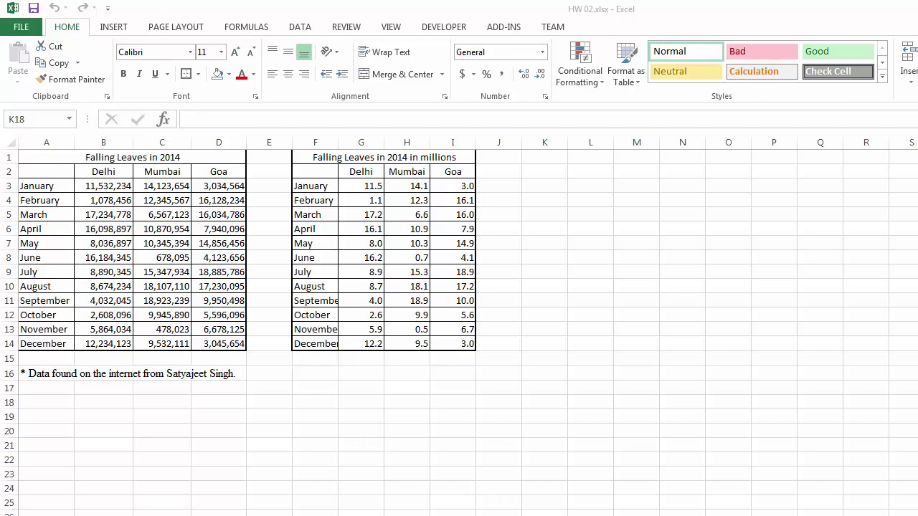
Insert a 2-D line chart with markers from the millions table in F2:I14
{"action": "left_click", "coordinate": [305, 187]}
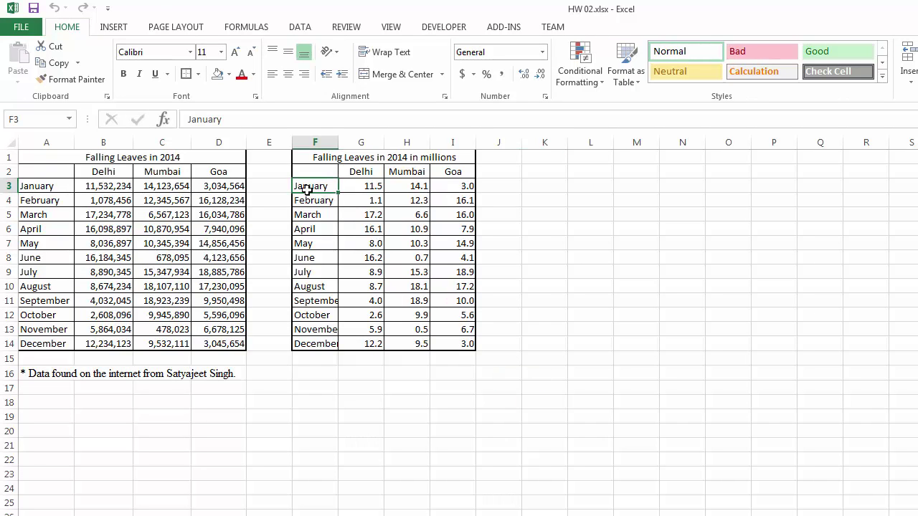
{"action": "left_click_drag", "start_coordinate": [309, 169], "coordinate": [455, 349]}
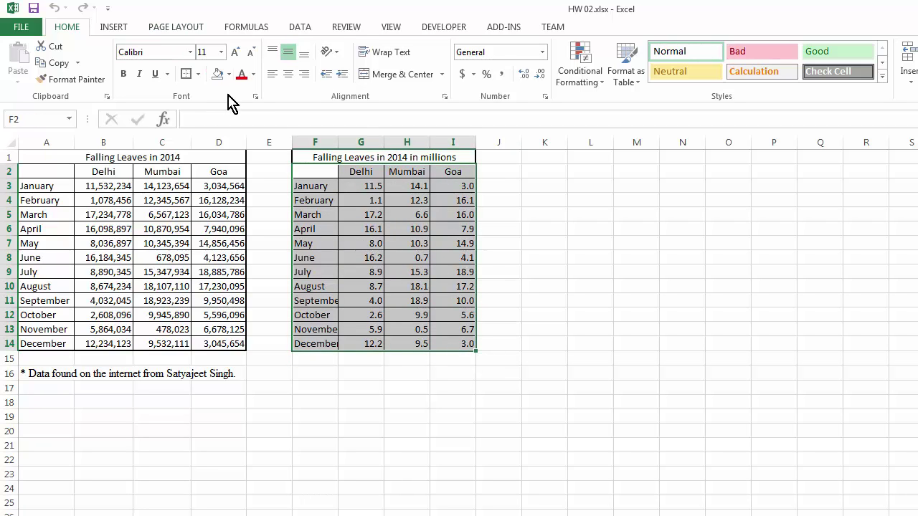
{"action": "left_click", "coordinate": [114, 28]}
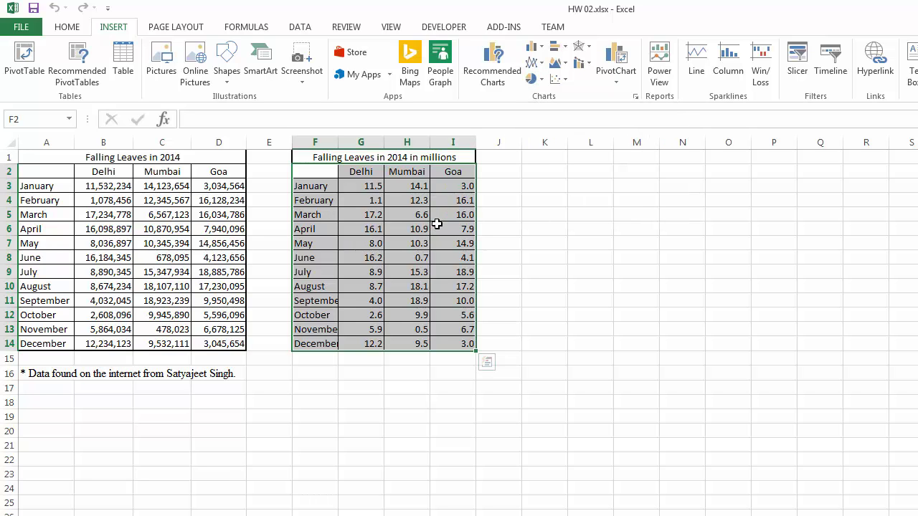
{"action": "left_click", "coordinate": [542, 64]}
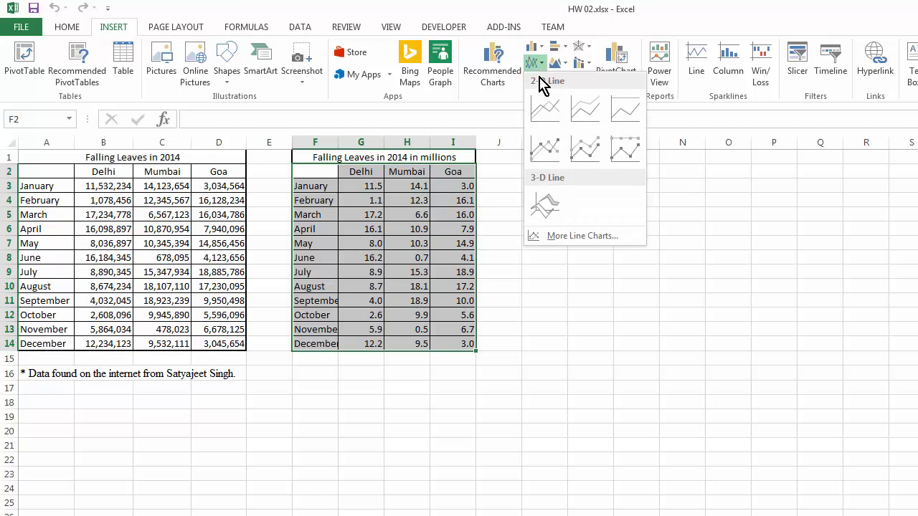
{"action": "left_click", "coordinate": [543, 147]}
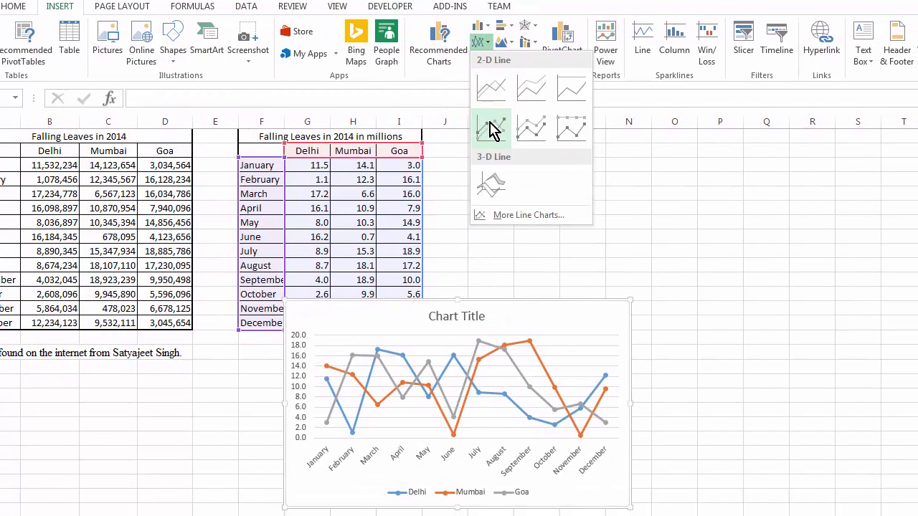
{"action": "key", "text": "Escape"}
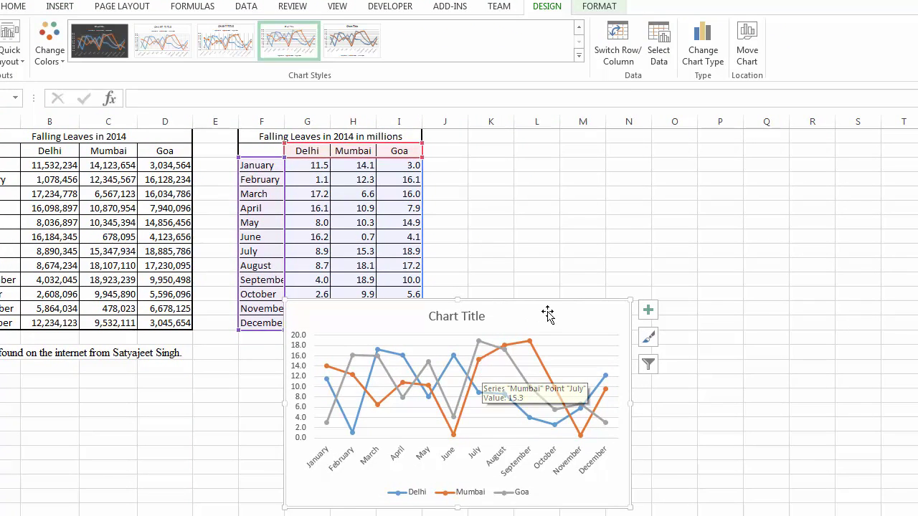
Set the line chart's title to "Falling leaves in millions"
{"action": "left_click", "coordinate": [439, 317]}
{"action": "left_click_drag", "start_coordinate": [431, 316], "coordinate": [490, 316]}
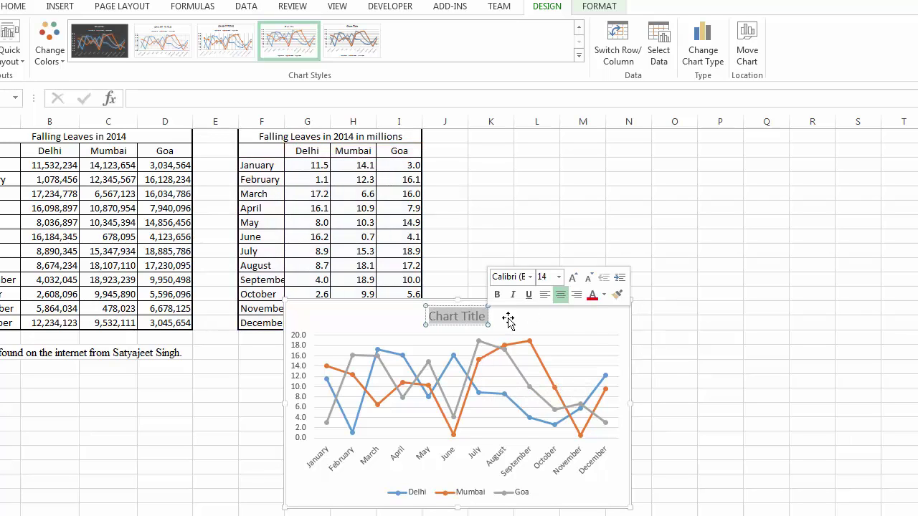
{"action": "type", "text": "Falling"}
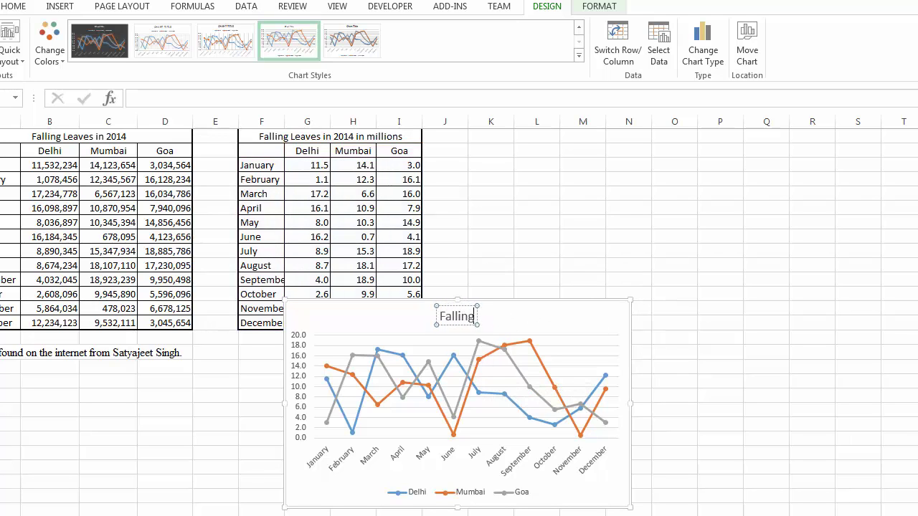
{"action": "type", "text": " leaves in mil"}
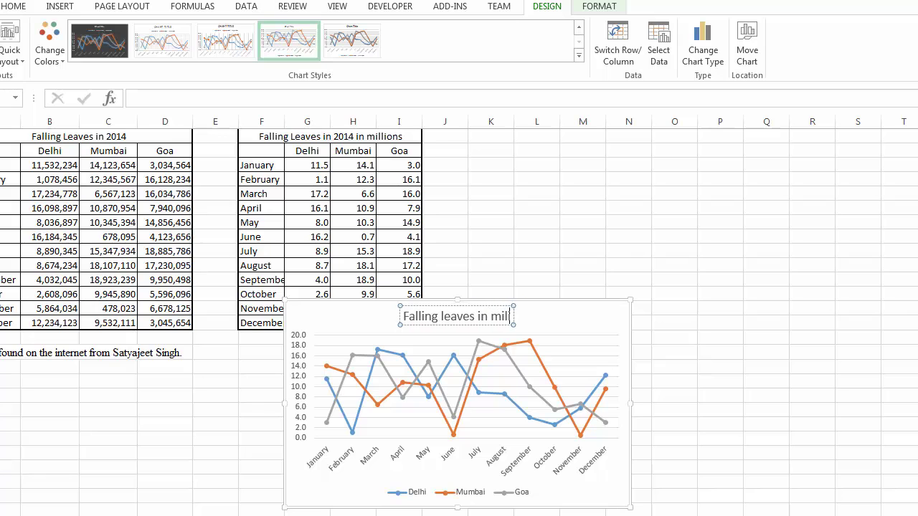
{"action": "type", "text": "lions"}
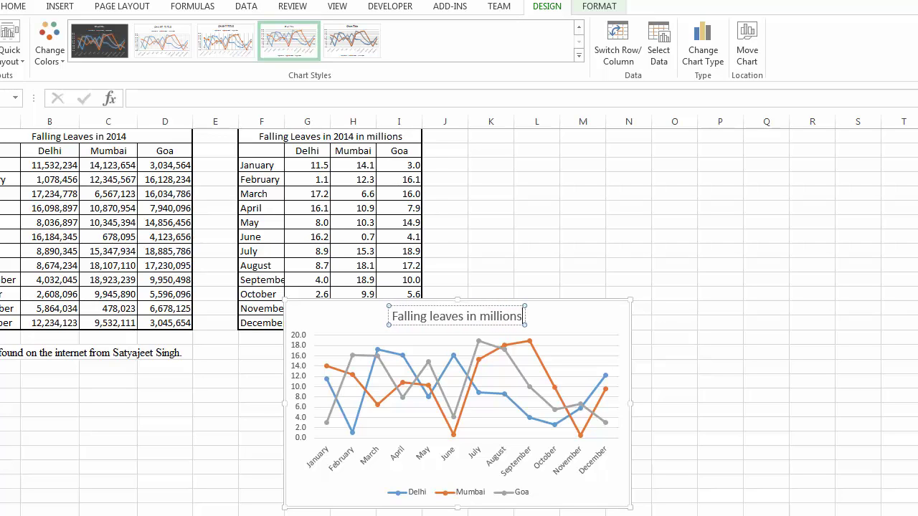
{"action": "left_click", "coordinate": [634, 327]}
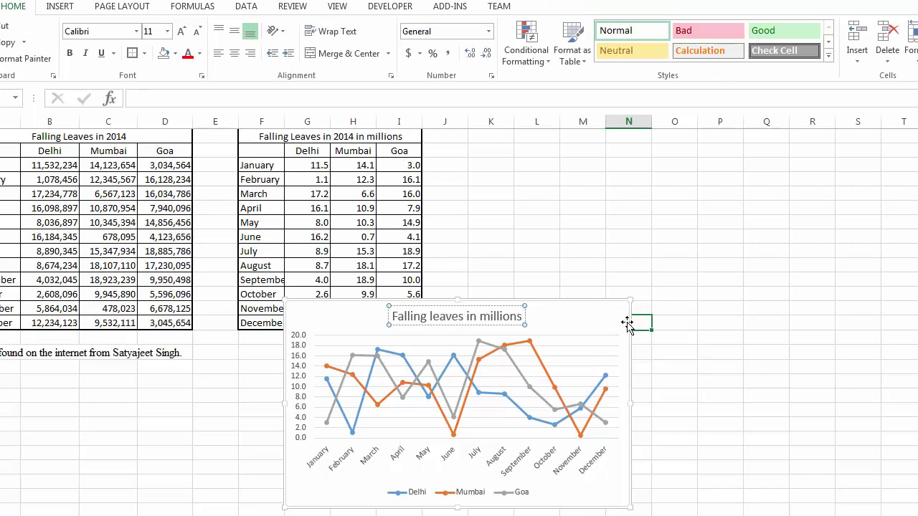
Add axis titles to the line chart, naming the vertical one "Data in millions" and deleting the horizontal one
{"action": "left_click", "coordinate": [628, 325]}
{"action": "left_click", "coordinate": [648, 310]}
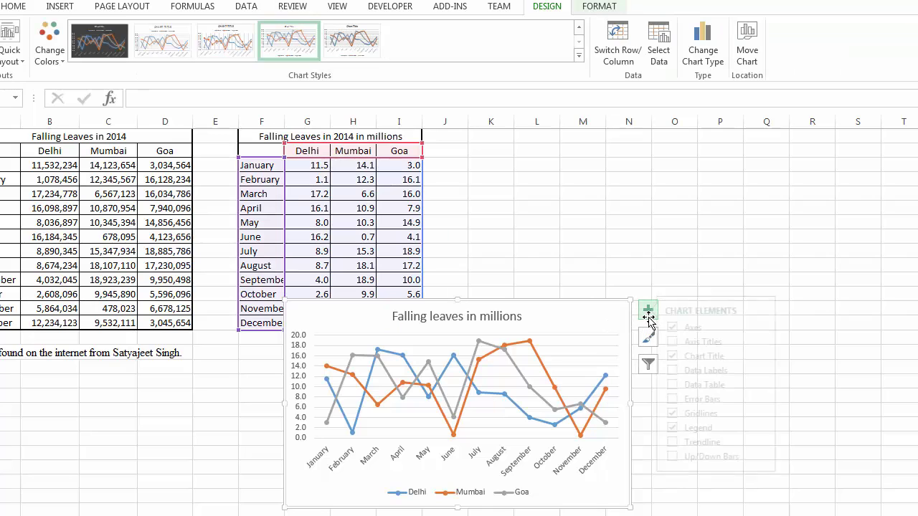
{"action": "left_click", "coordinate": [684, 342]}
{"action": "left_click", "coordinate": [301, 369]}
{"action": "triple_click", "coordinate": [305, 373]}
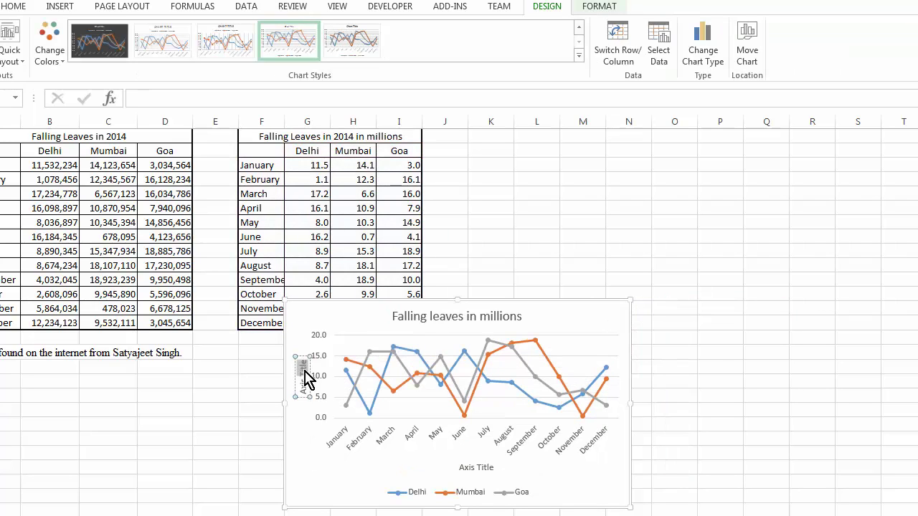
{"action": "type", "text": "Dat"}
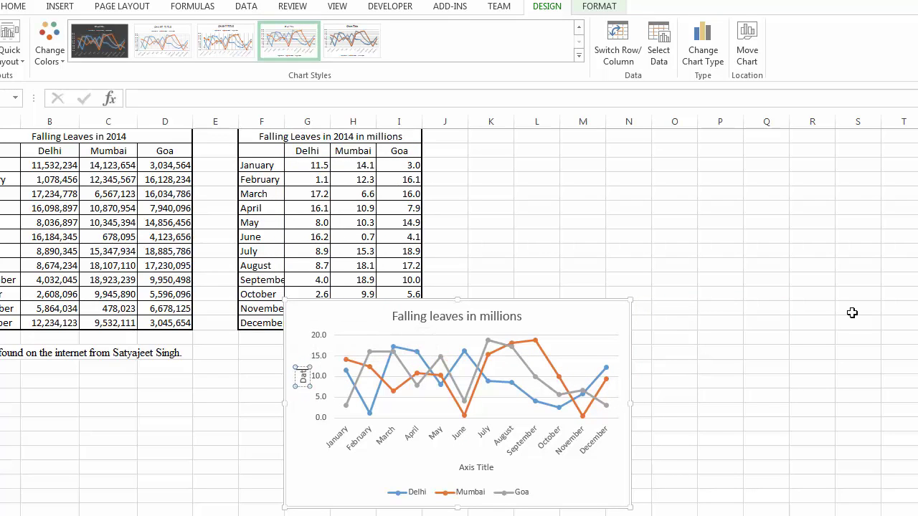
{"action": "type", "text": "a in millions"}
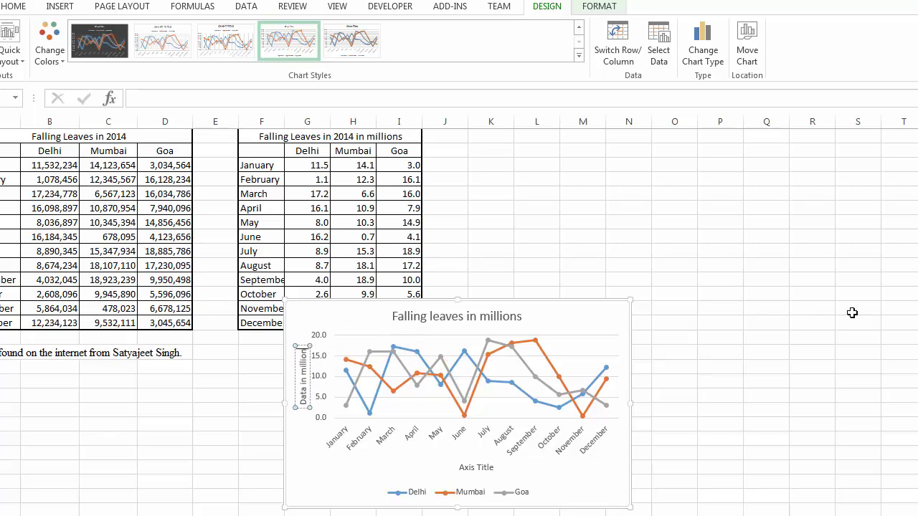
{"action": "left_click", "coordinate": [641, 483]}
{"action": "left_click", "coordinate": [482, 468]}
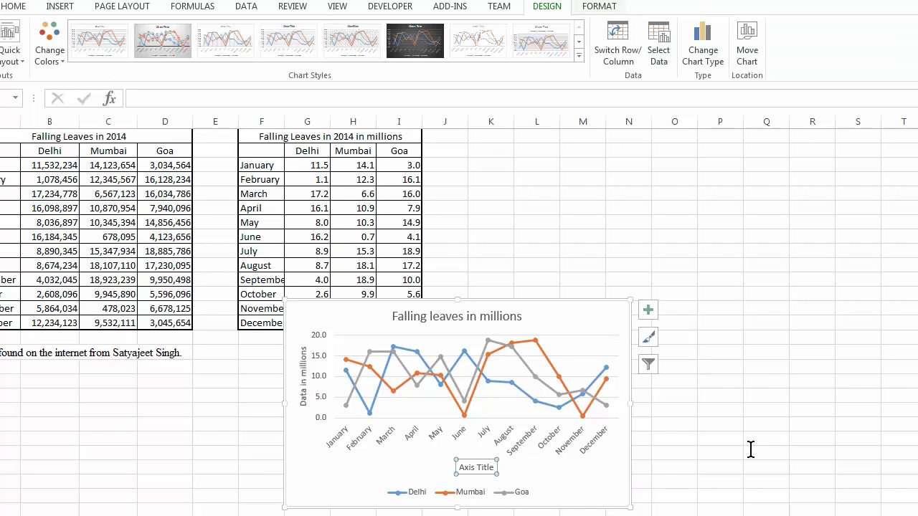
{"action": "key", "text": "Delete"}
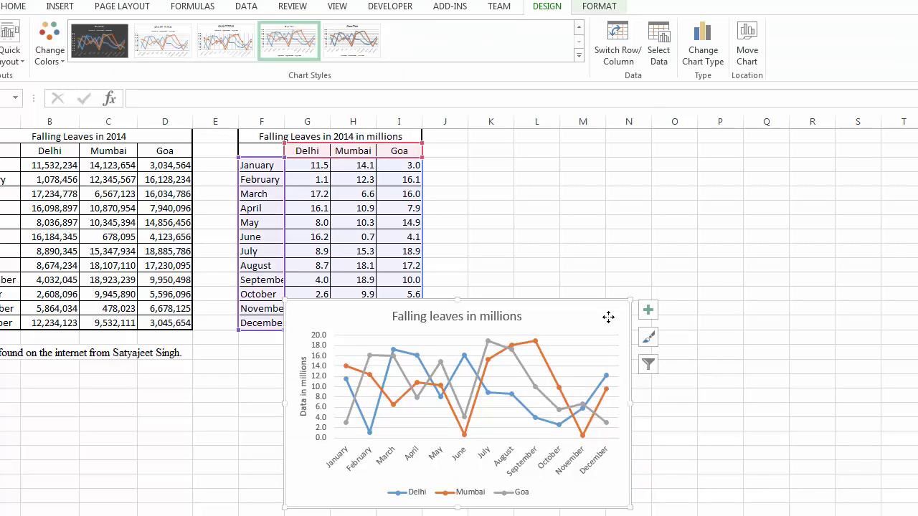
Move the line chart to its own new chart sheet and view its monthly data points
{"action": "right_click", "coordinate": [608, 317]}
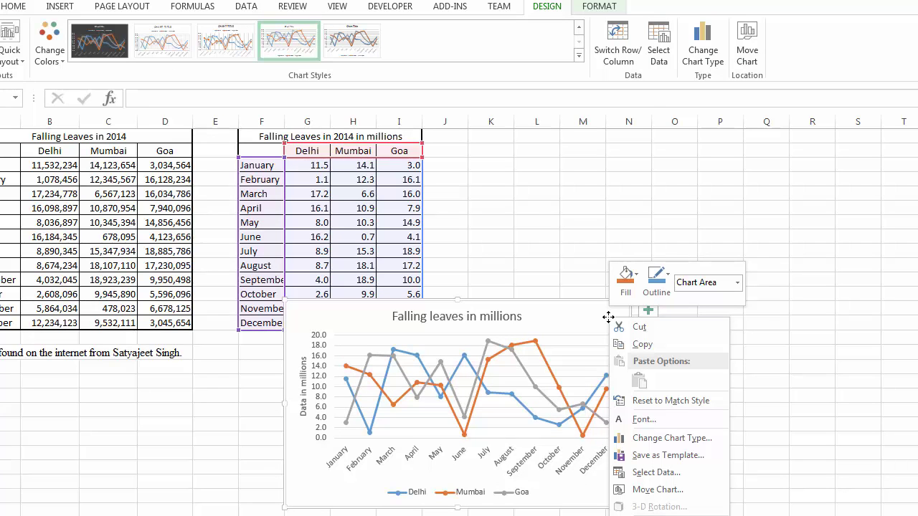
{"action": "left_click", "coordinate": [675, 492]}
{"action": "left_click", "coordinate": [579, 466]}
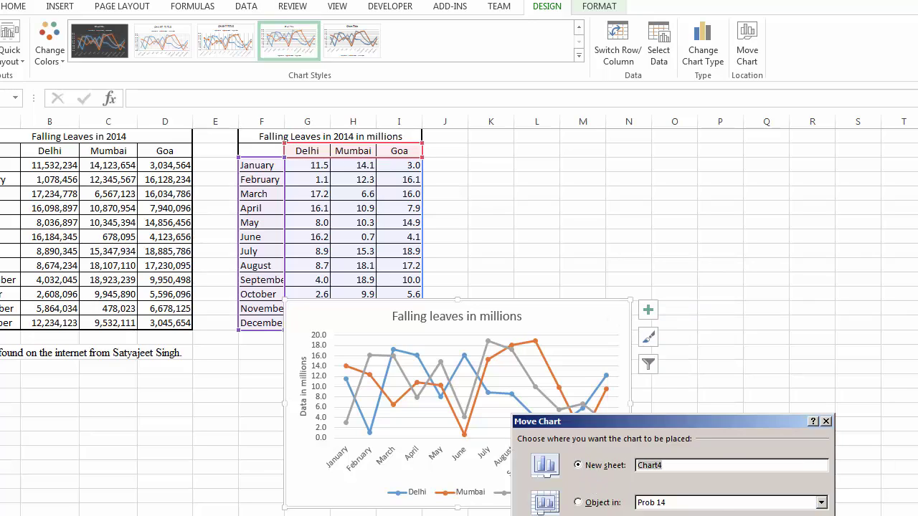
{"action": "key", "text": "Return"}
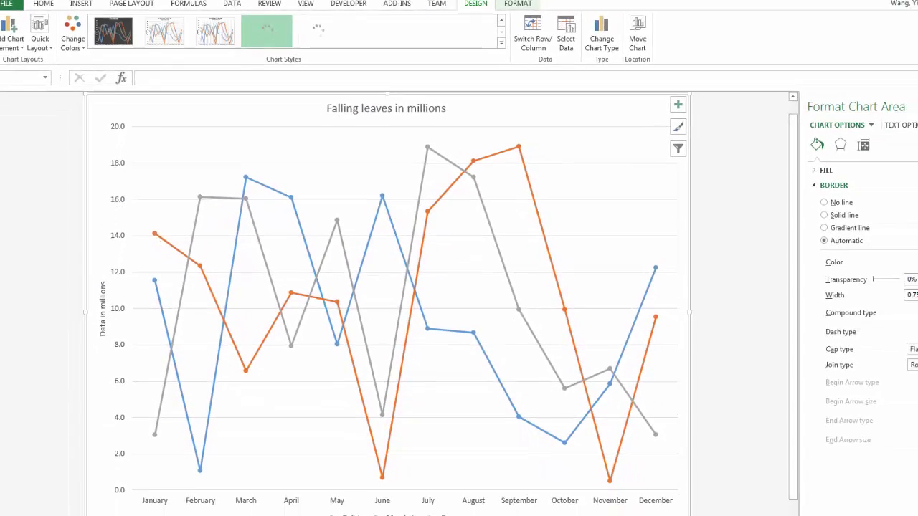
{"action": "left_click", "coordinate": [142, 511]}
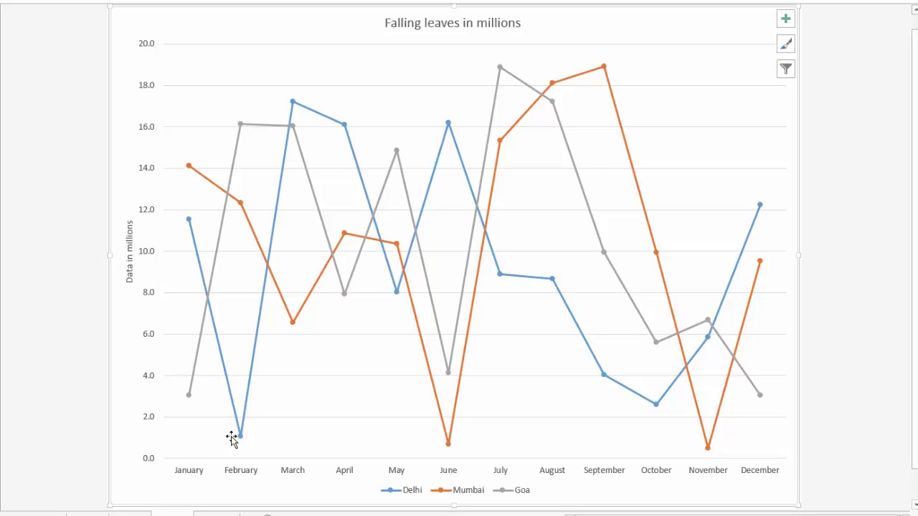
{"action": "mouse_move", "coordinate": [244, 437]}
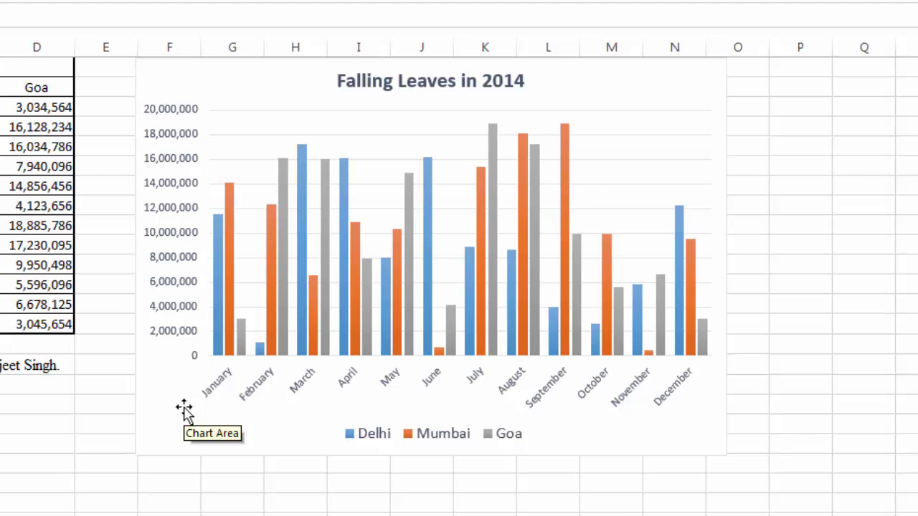
Set the vertical axis display units to Millions on the "Falling Leaves in 2014" column chart
{"action": "left_click", "coordinate": [163, 231]}
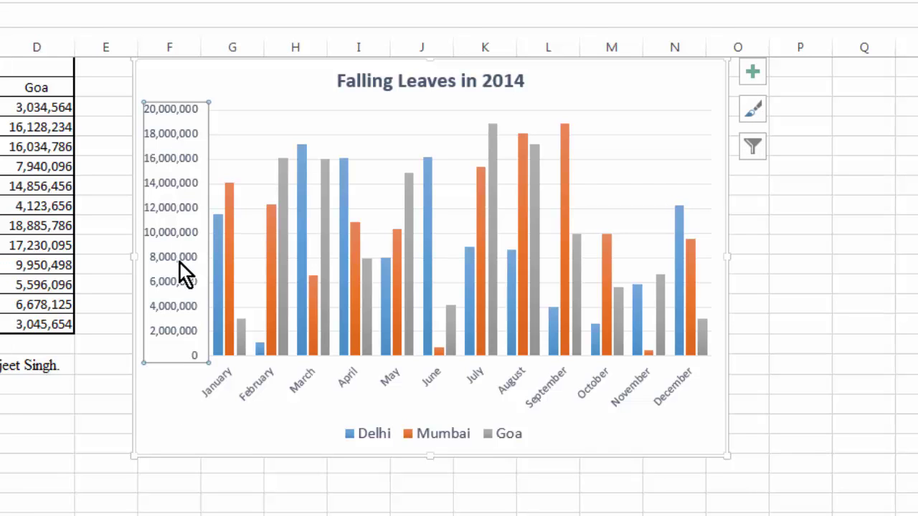
{"action": "right_click", "coordinate": [178, 260]}
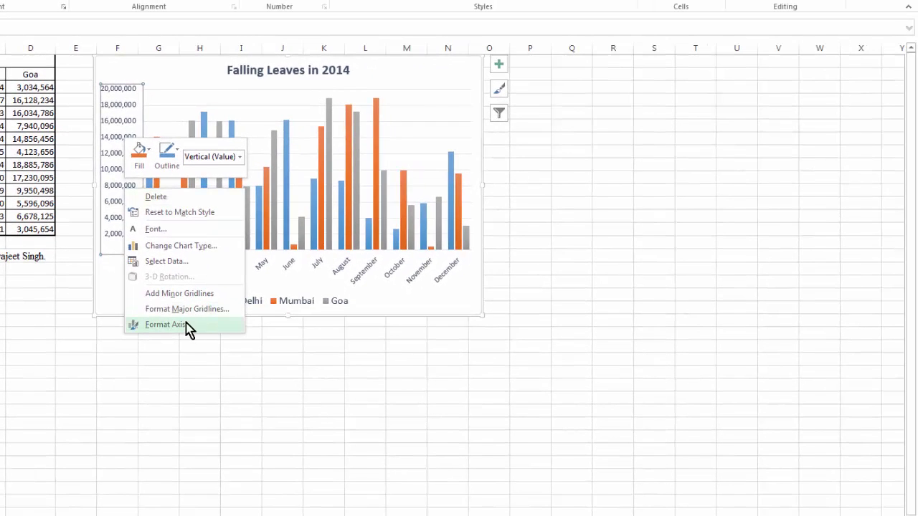
{"action": "left_click", "coordinate": [165, 325]}
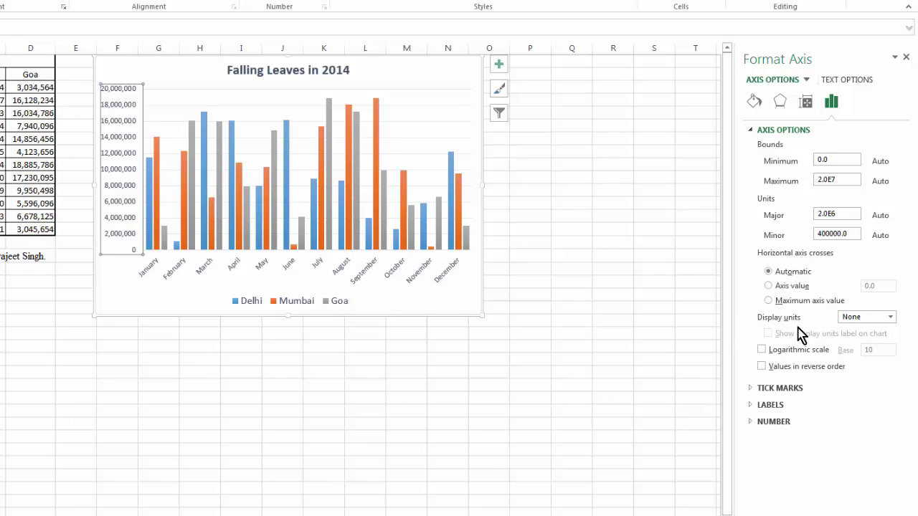
{"action": "left_click", "coordinate": [891, 317]}
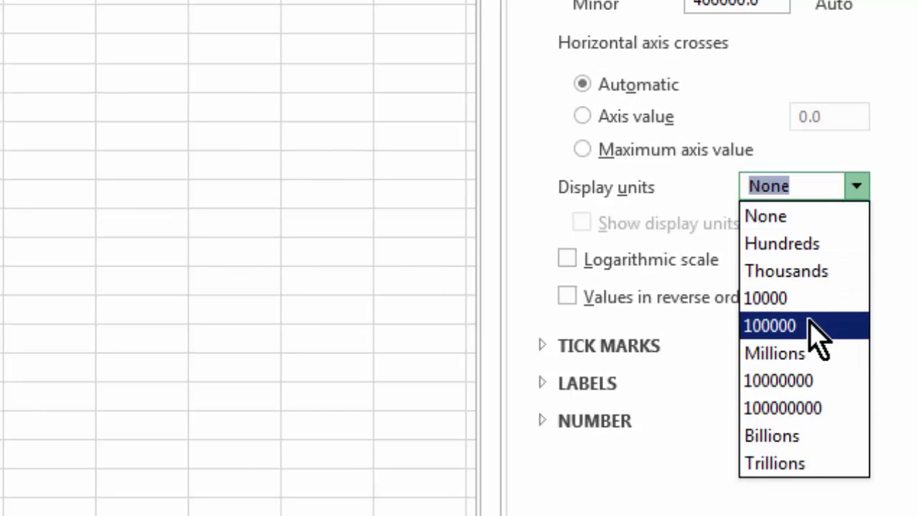
{"action": "left_click", "coordinate": [807, 353]}
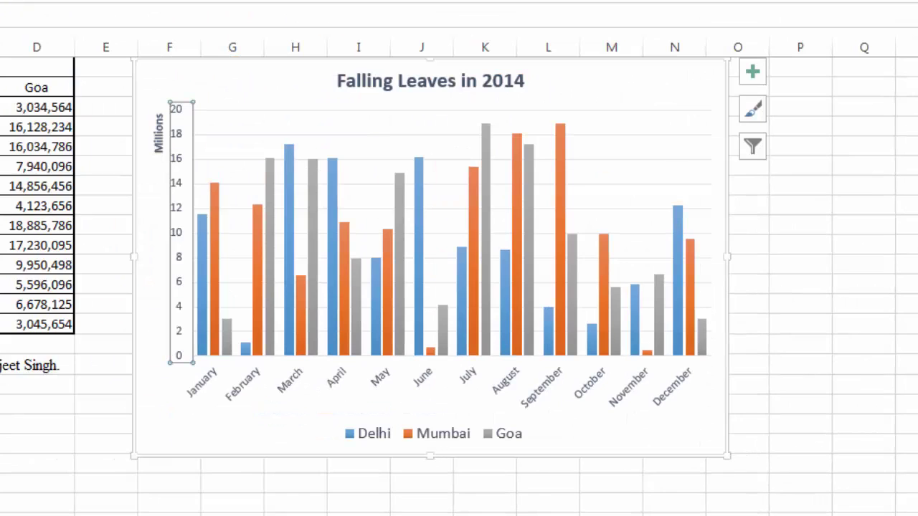
{"action": "left_click", "coordinate": [172, 401]}
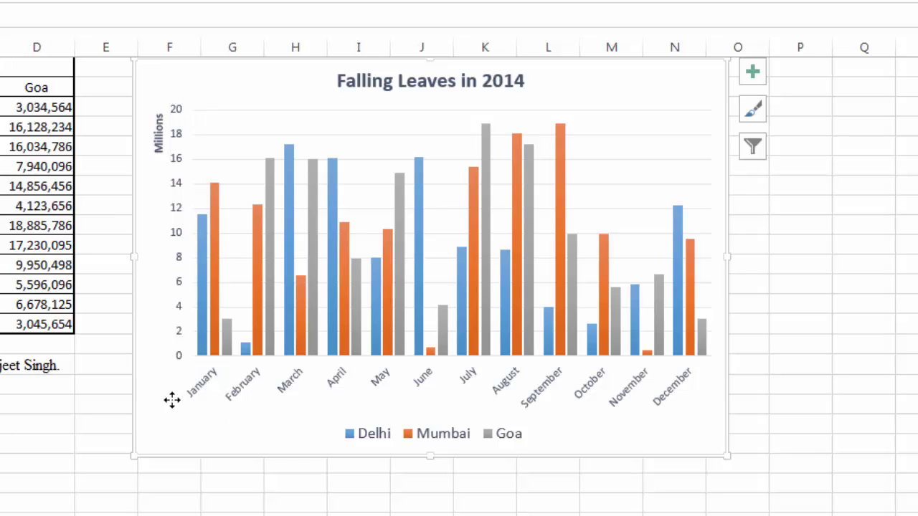